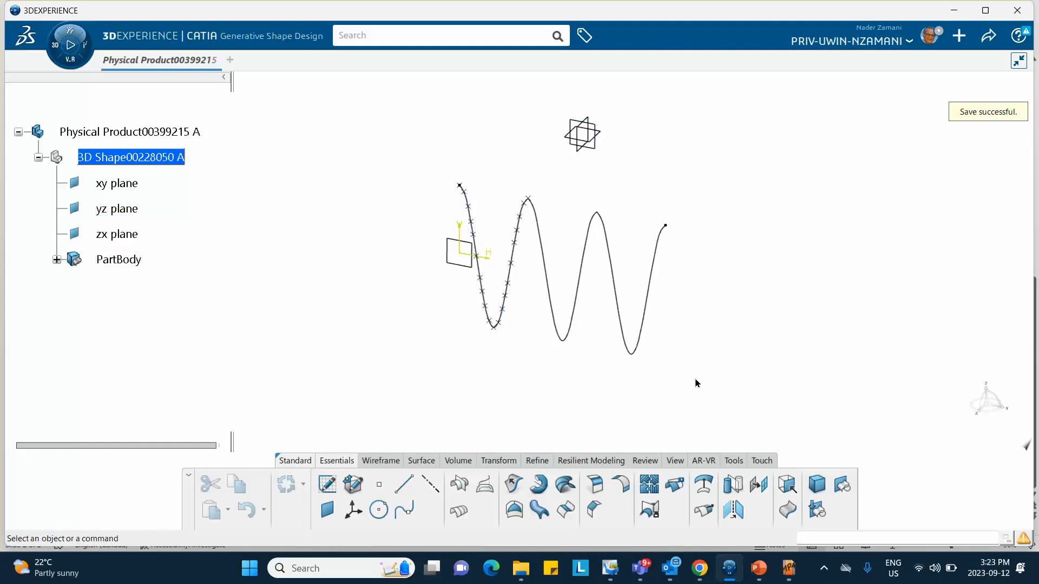
# Create a reference plane offset 4 in from Plane.1
pyautogui.click(327, 510)
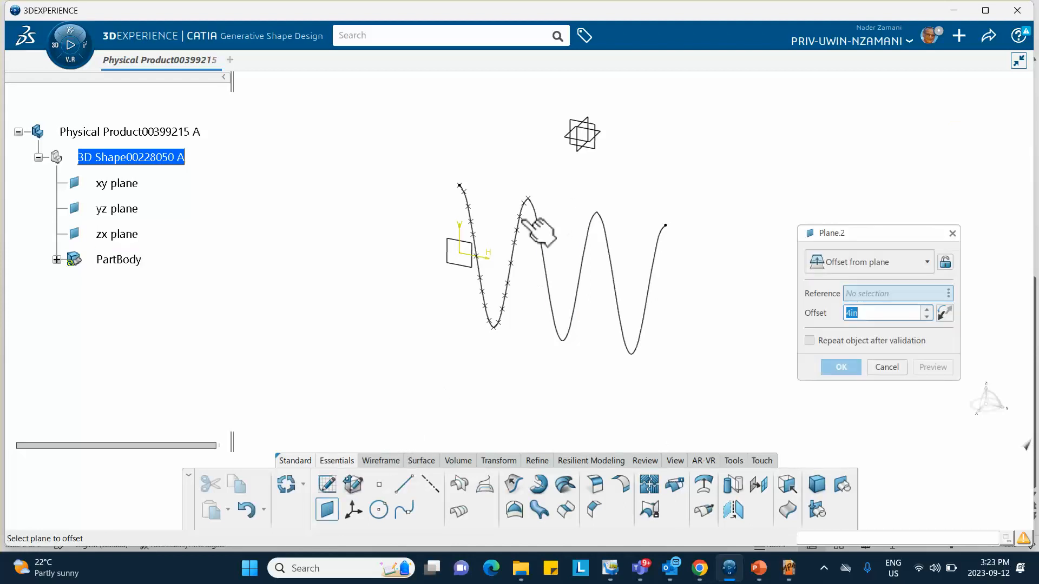
pyautogui.click(466, 270)
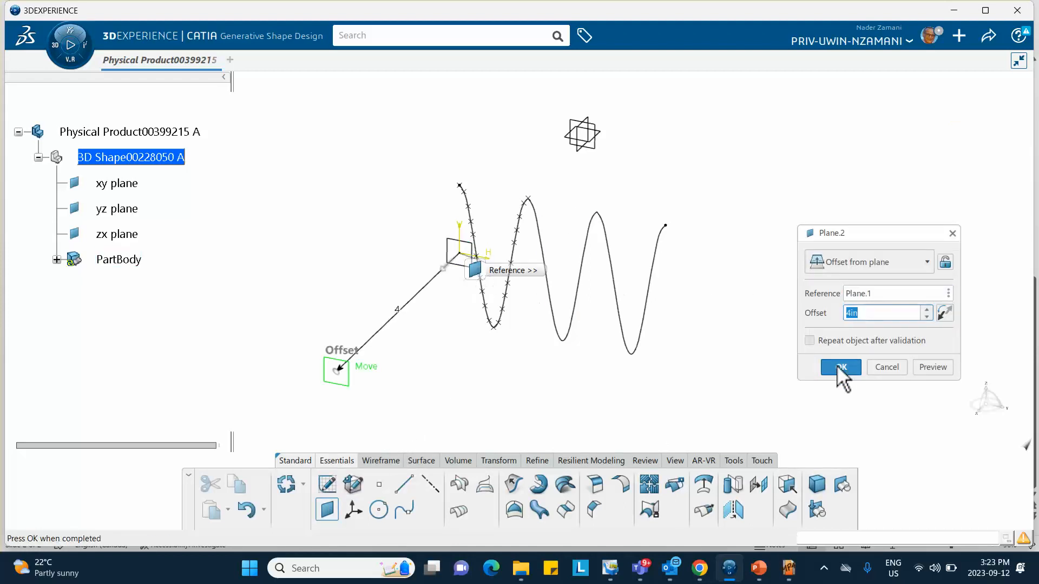
pyautogui.click(840, 368)
# Start a new sketch on the offset plane Plane.2
pyautogui.moveTo(380, 311); pyautogui.dragTo(344, 244, button='middle')
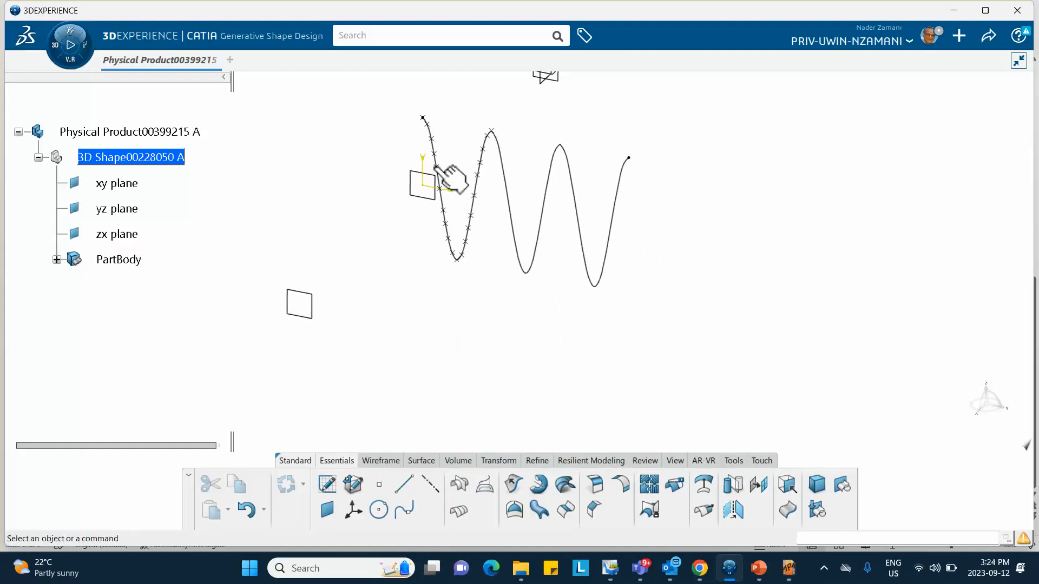
pyautogui.click(316, 318)
pyautogui.click(414, 265)
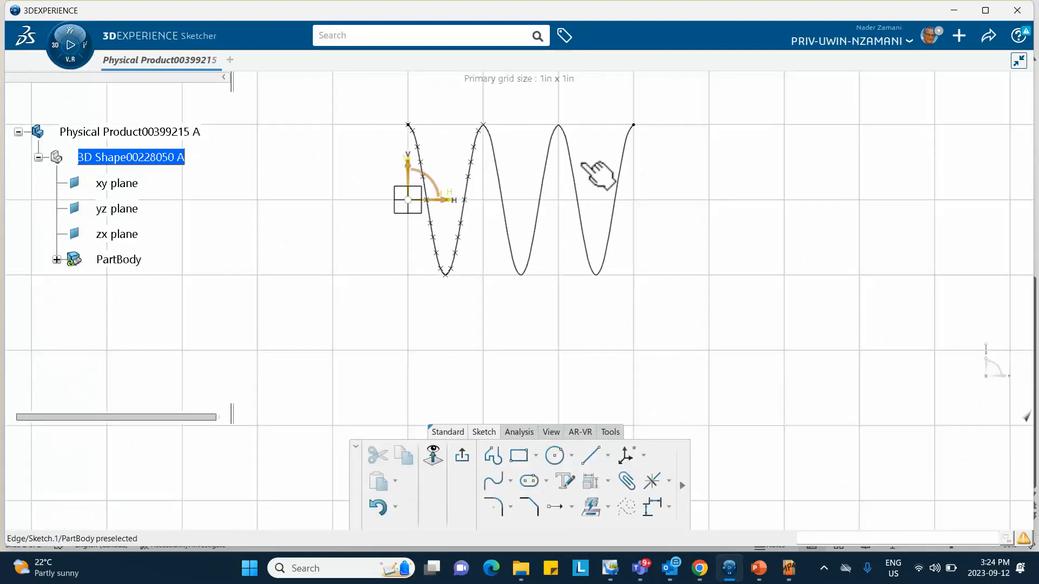
# Project all three wave curves of Sketch.1 onto the current sketch plane with Project 3D Elements
pyautogui.moveTo(595, 130)
pyautogui.mouseDown(button='middle')
pyautogui.moveTo(592, 166)
pyautogui.moveTo(545, 190)
pyautogui.mouseUp(button='middle')
pyautogui.moveTo(538, 262); pyautogui.dragTo(525, 422, button='middle')
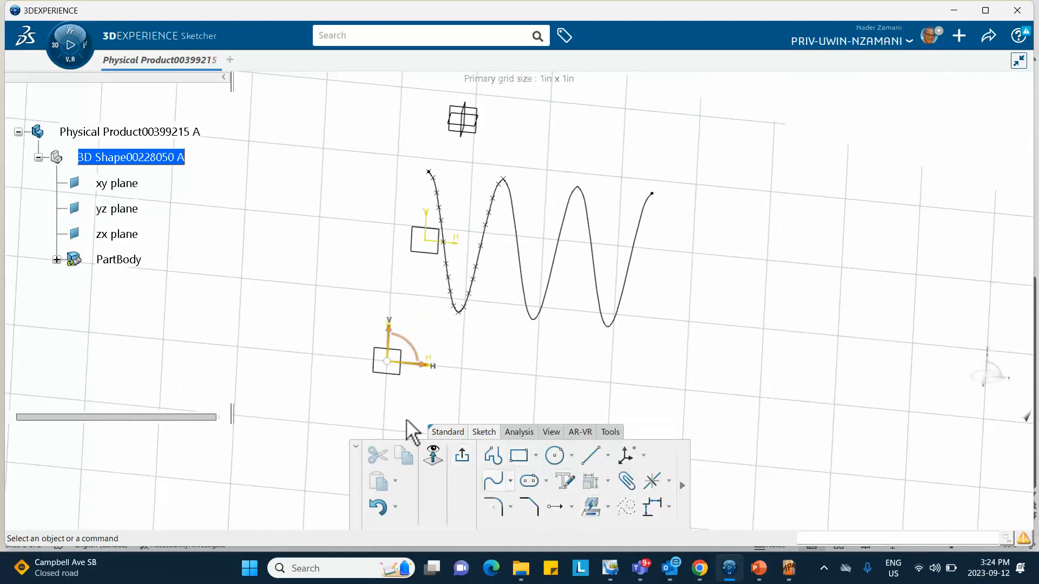
pyautogui.click(604, 511)
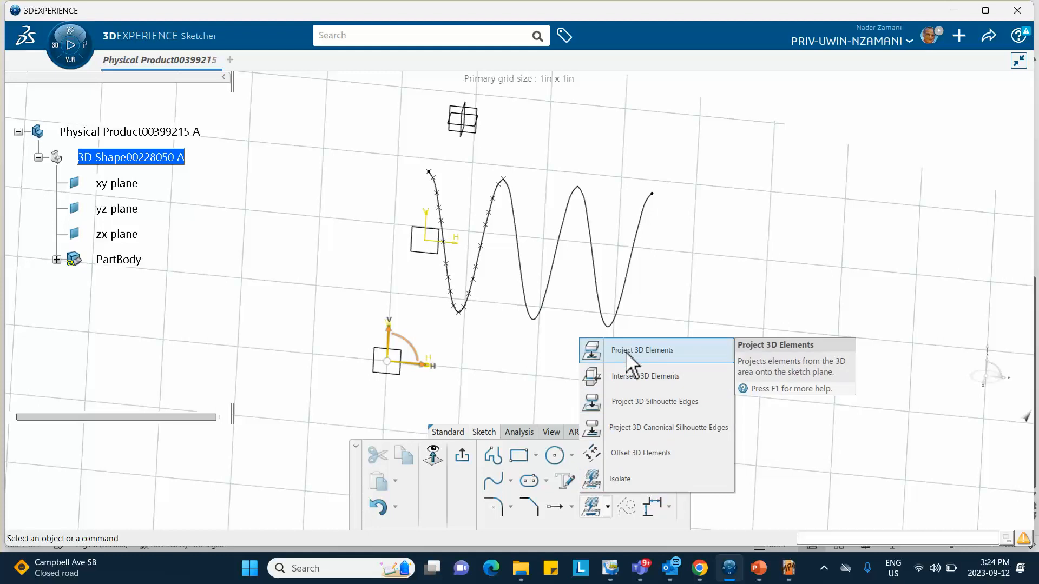
pyautogui.click(628, 357)
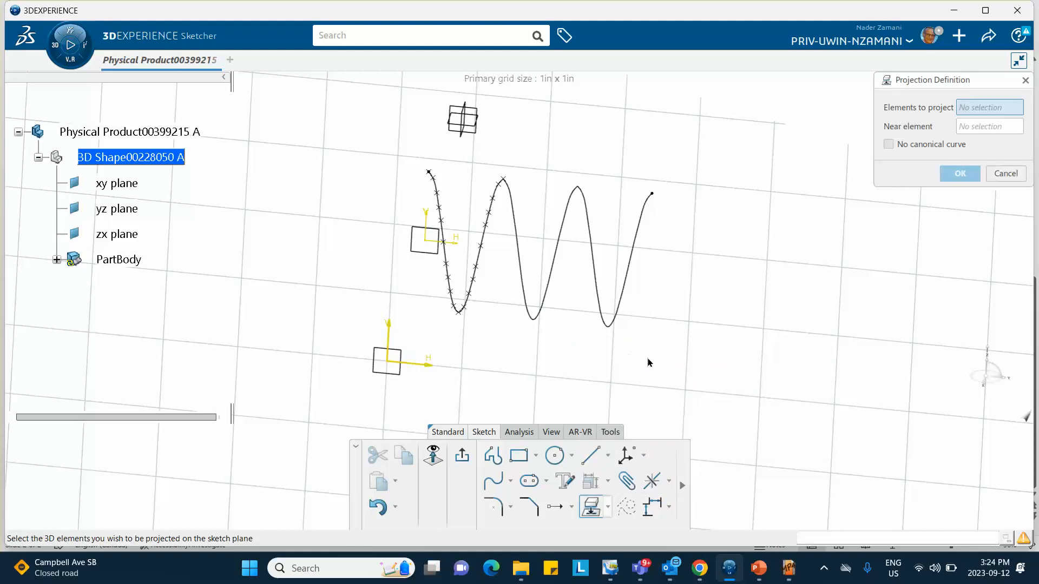
pyautogui.click(444, 208)
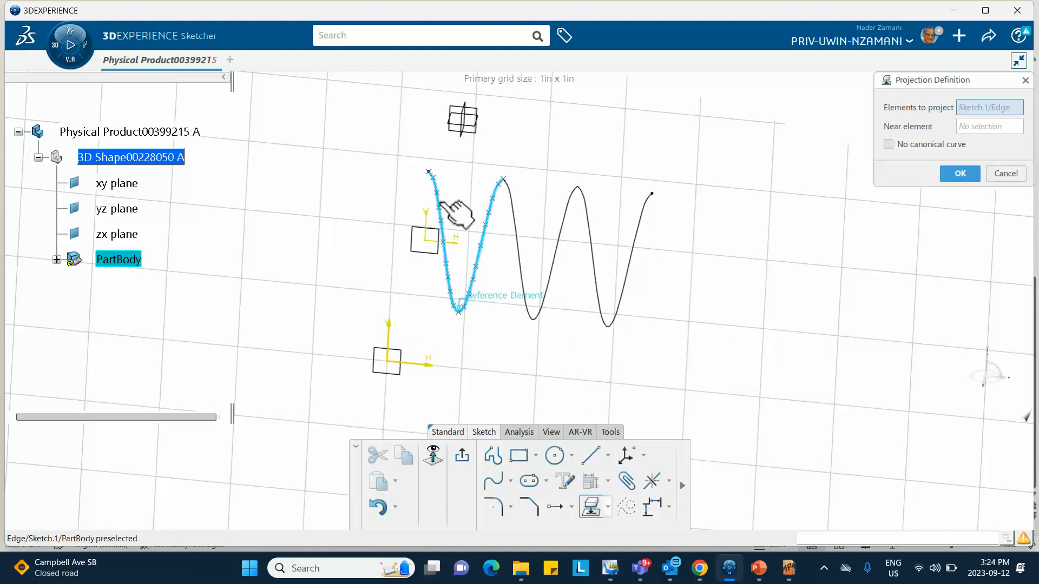
pyautogui.click(514, 224)
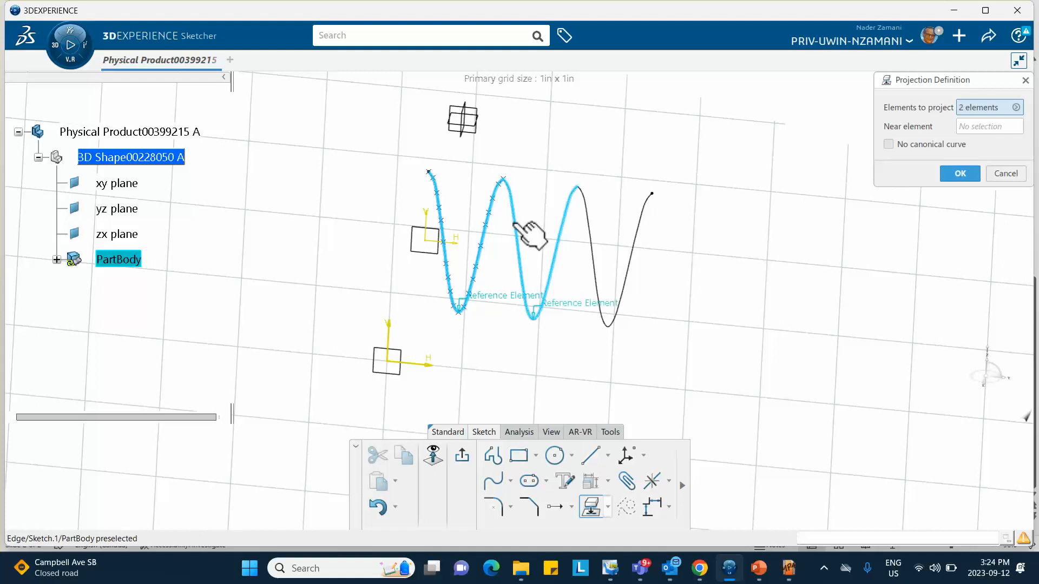
pyautogui.click(593, 229)
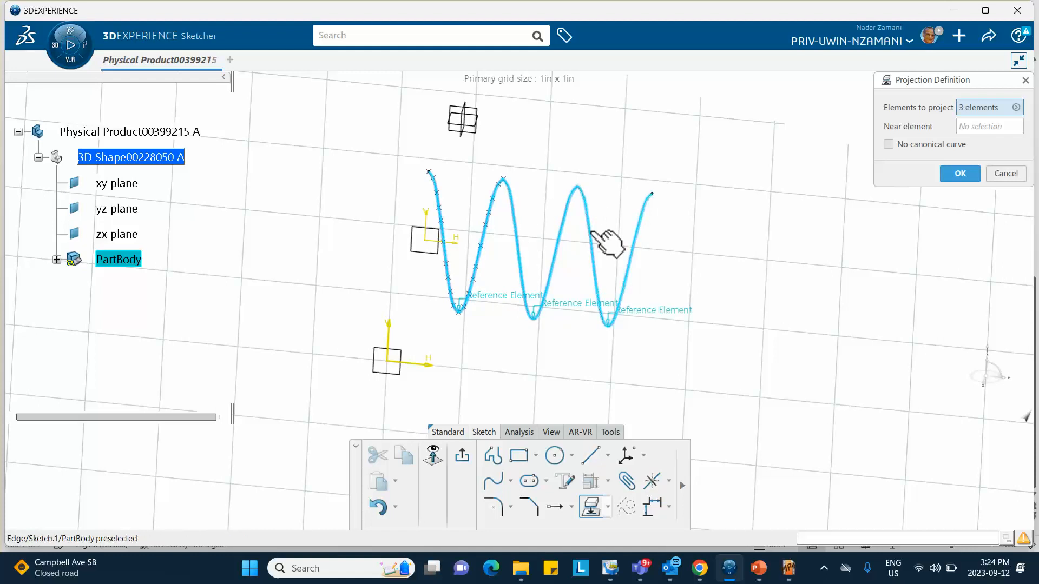
pyautogui.click(953, 177)
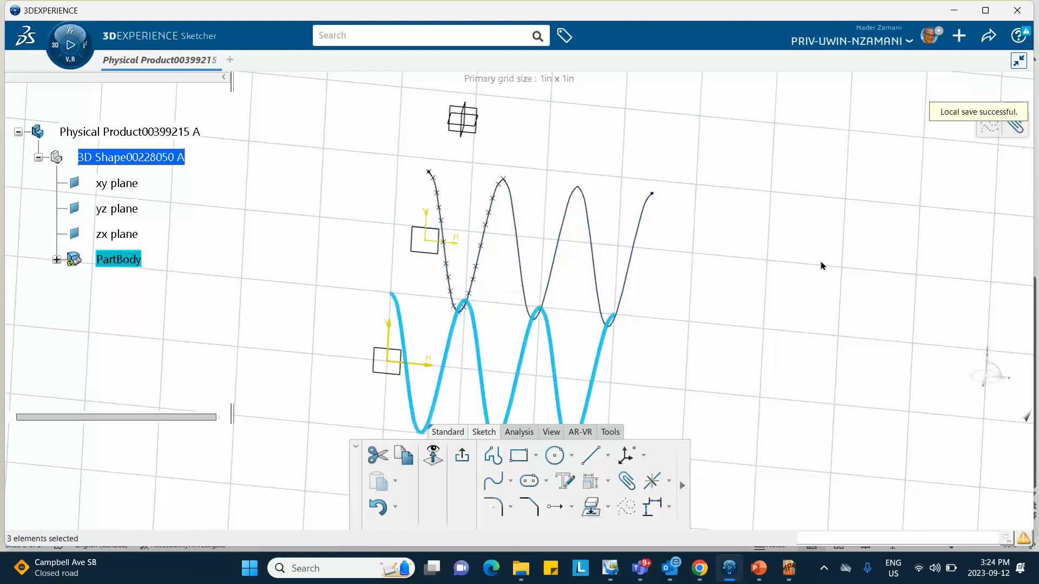
# Hide Sketch.1 in PartBody so only the projected curves are displayed
pyautogui.moveTo(681, 352); pyautogui.dragTo(700, 278, button='middle')
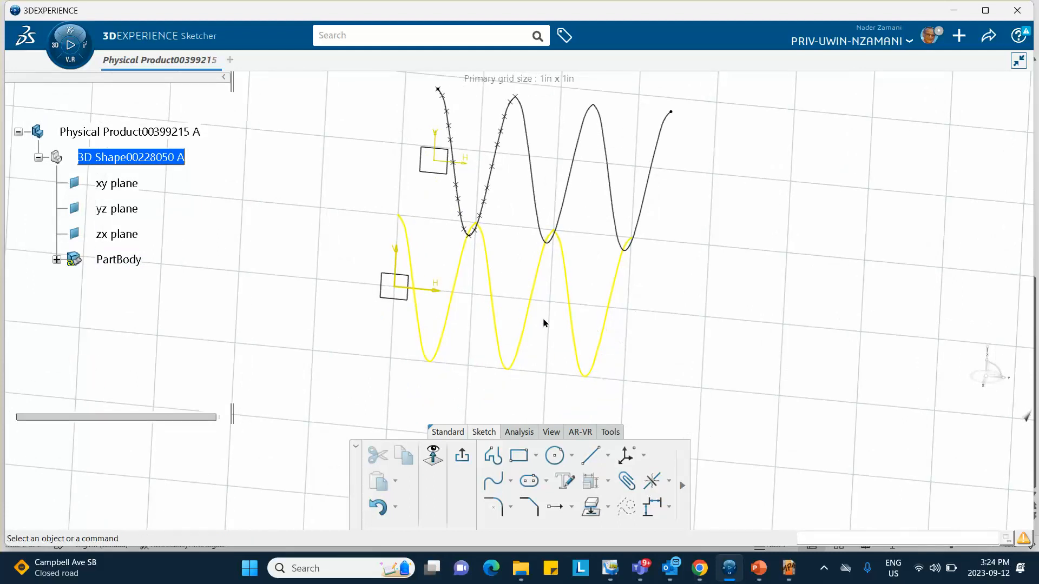
pyautogui.moveTo(684, 173)
pyautogui.mouseDown(button='middle')
pyautogui.moveTo(635, 225)
pyautogui.moveTo(652, 241)
pyautogui.moveTo(660, 313)
pyautogui.mouseUp(button='middle')
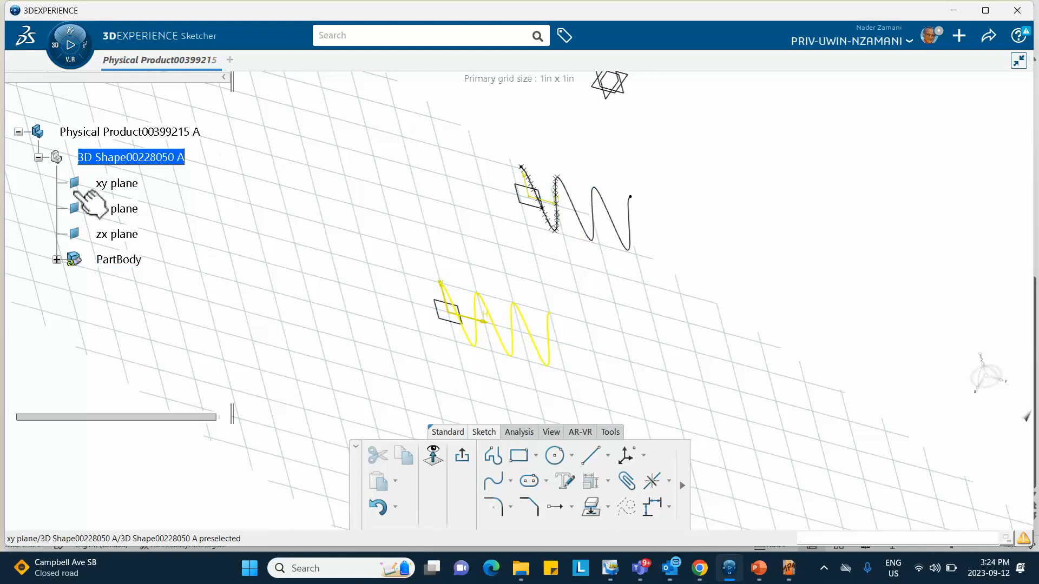
pyautogui.click(55, 262)
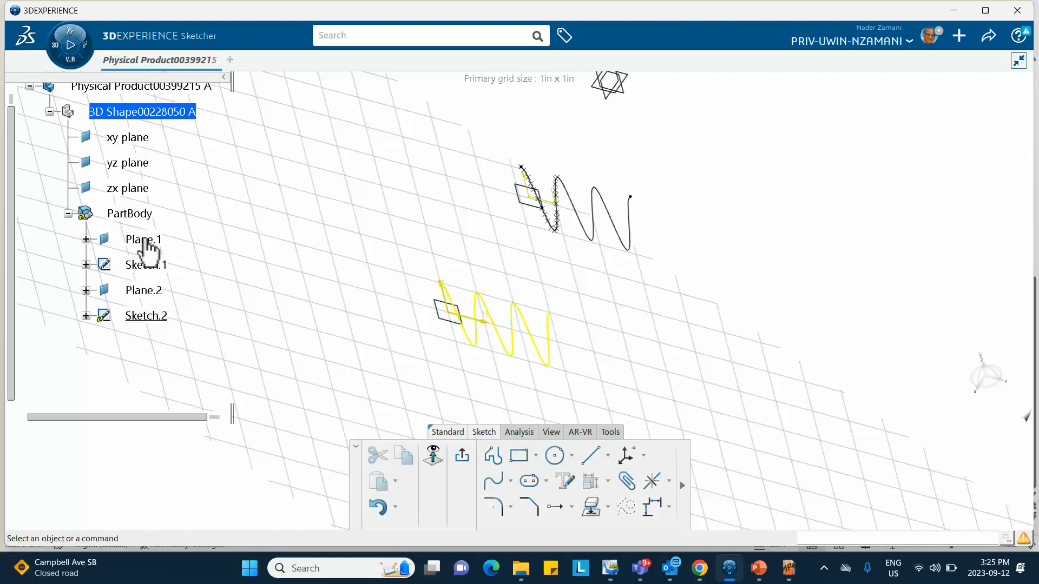
pyautogui.rightClick(157, 265)
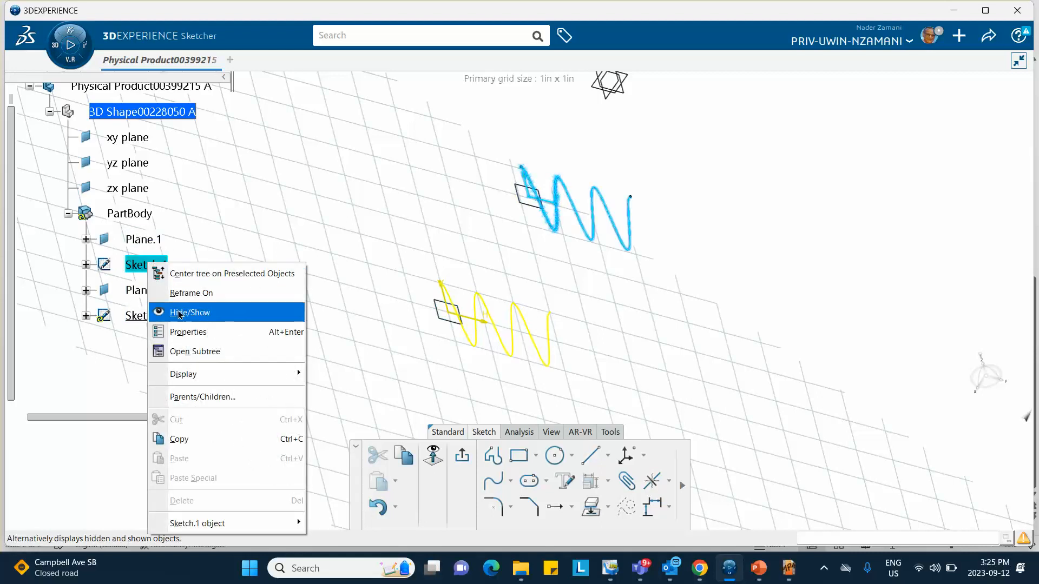
pyautogui.click(204, 312)
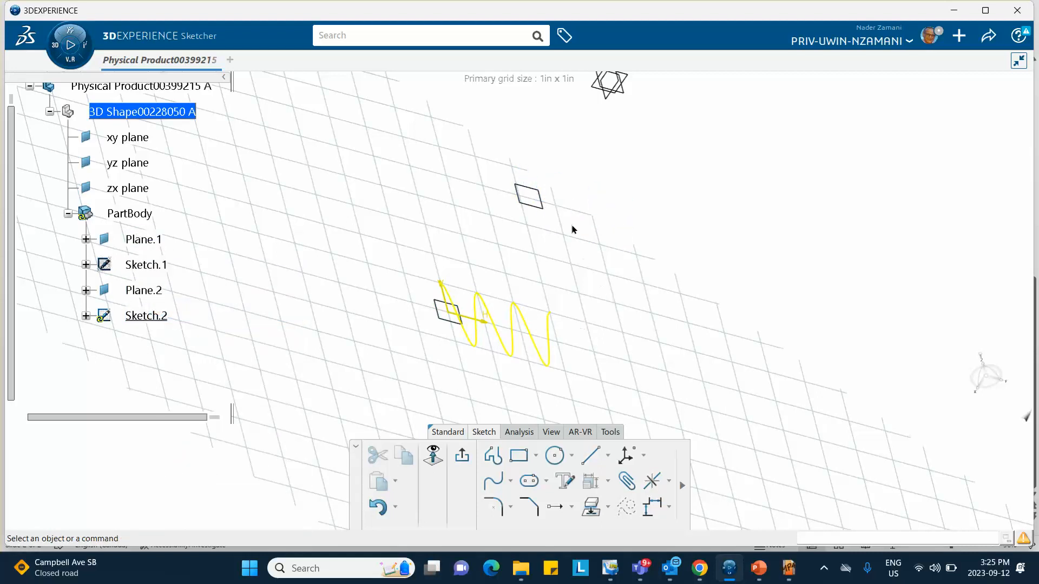
# View the sketch plane head-on and isolate the first projected wave, nearest the origin, from its source geometry
pyautogui.click(433, 456)
pyautogui.moveTo(603, 392)
pyautogui.mouseDown(button='middle')
pyautogui.moveTo(612, 398)
pyautogui.moveTo(607, 308)
pyautogui.moveTo(584, 308)
pyautogui.moveTo(608, 251)
pyautogui.moveTo(595, 246)
pyautogui.mouseUp(button='middle')
pyautogui.click(612, 398)
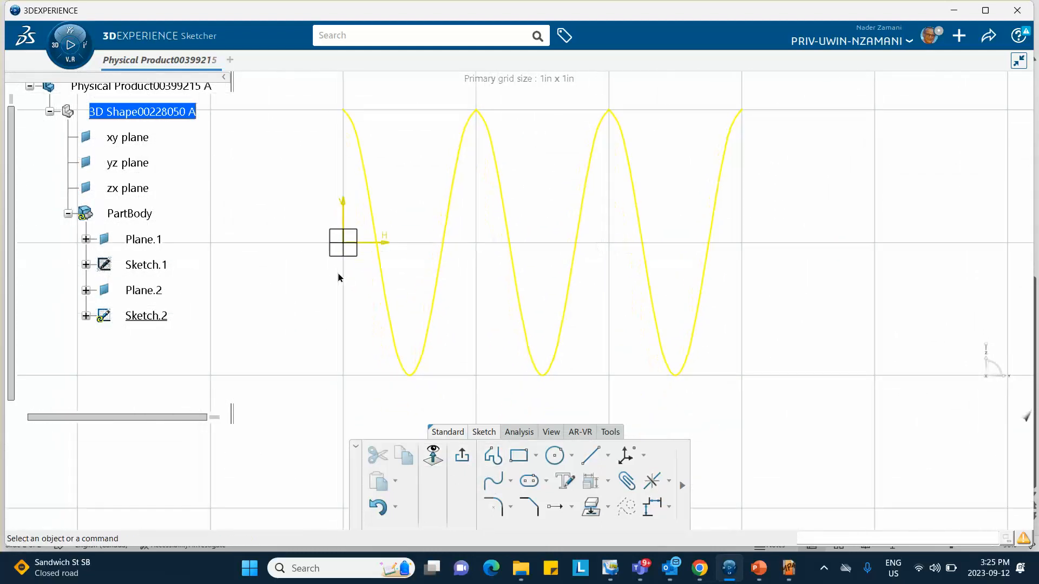
pyautogui.click(387, 291)
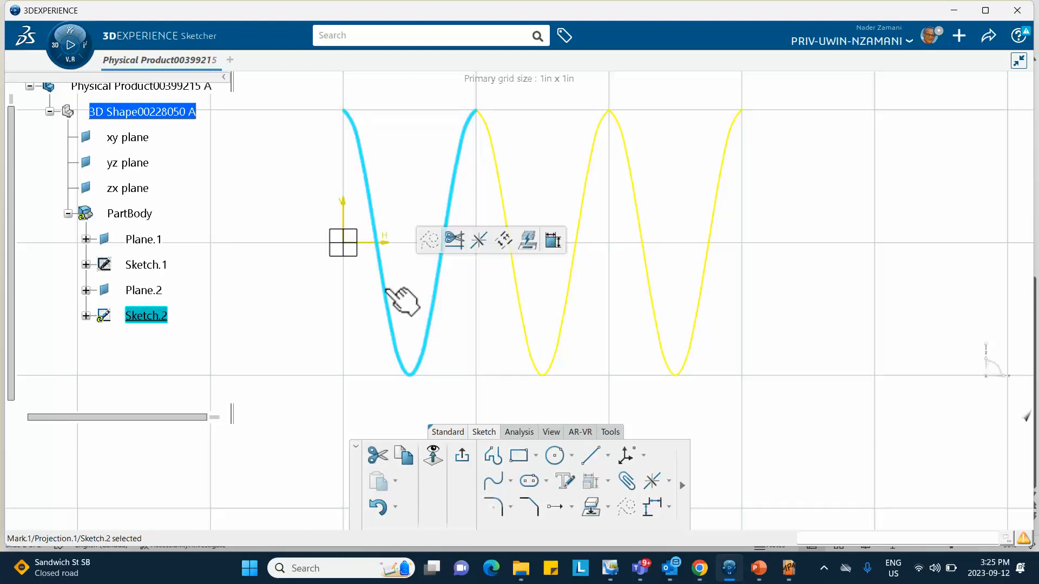
pyautogui.rightClick(387, 290)
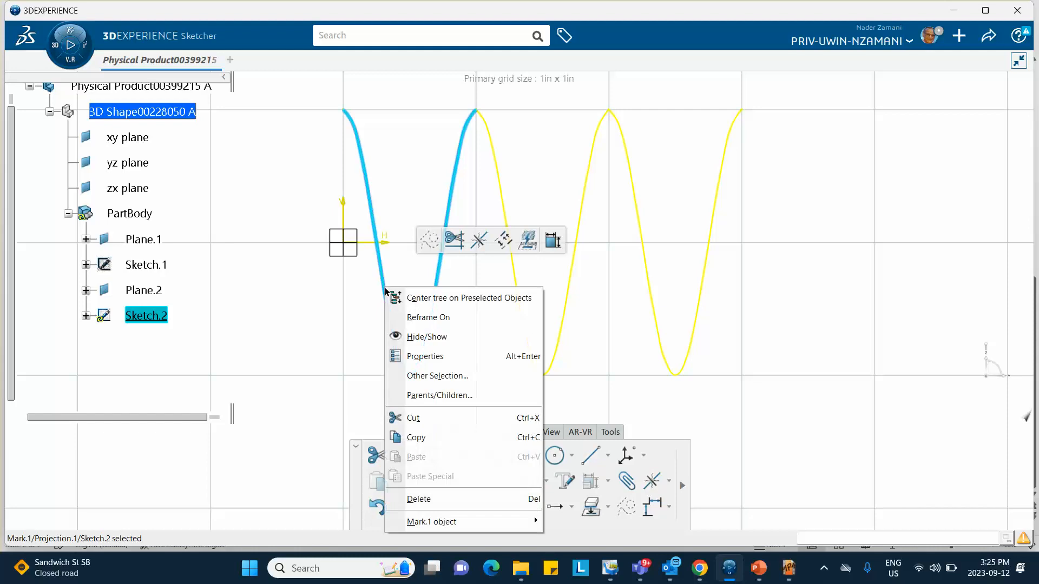
pyautogui.moveTo(457, 521)
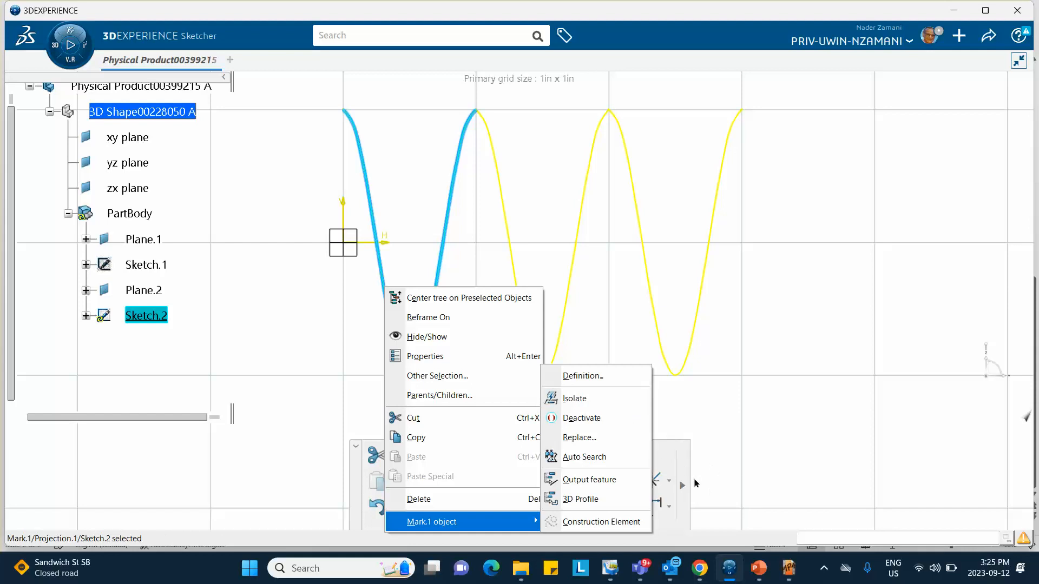
pyautogui.click(583, 456)
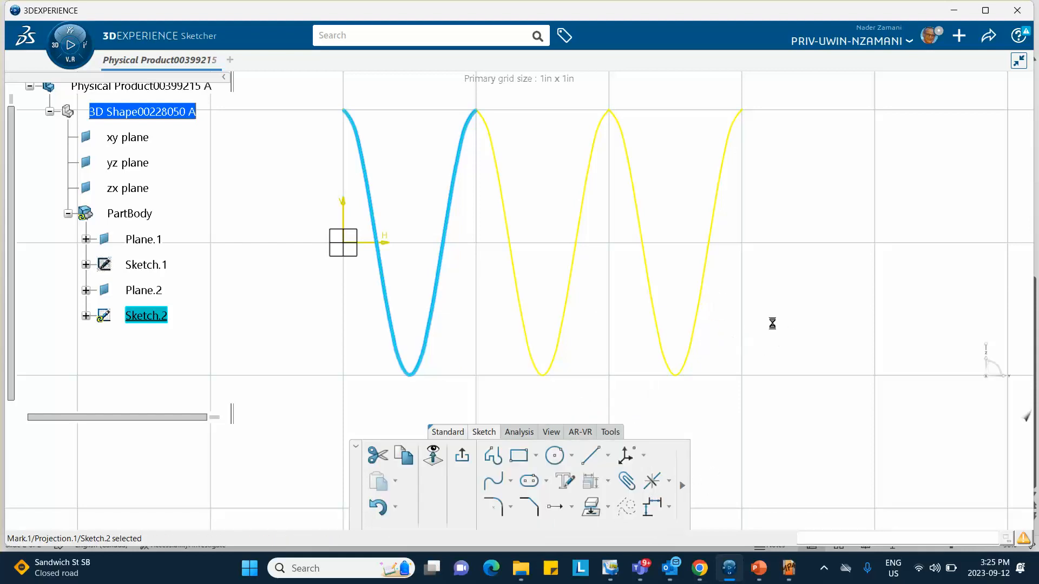
pyautogui.rightClick(439, 273)
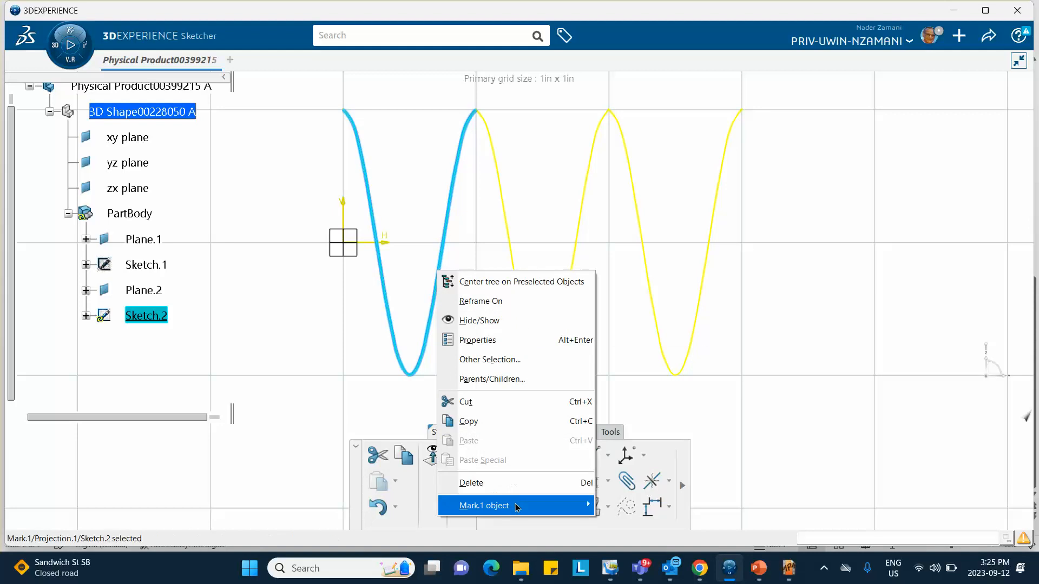
pyautogui.moveTo(517, 507)
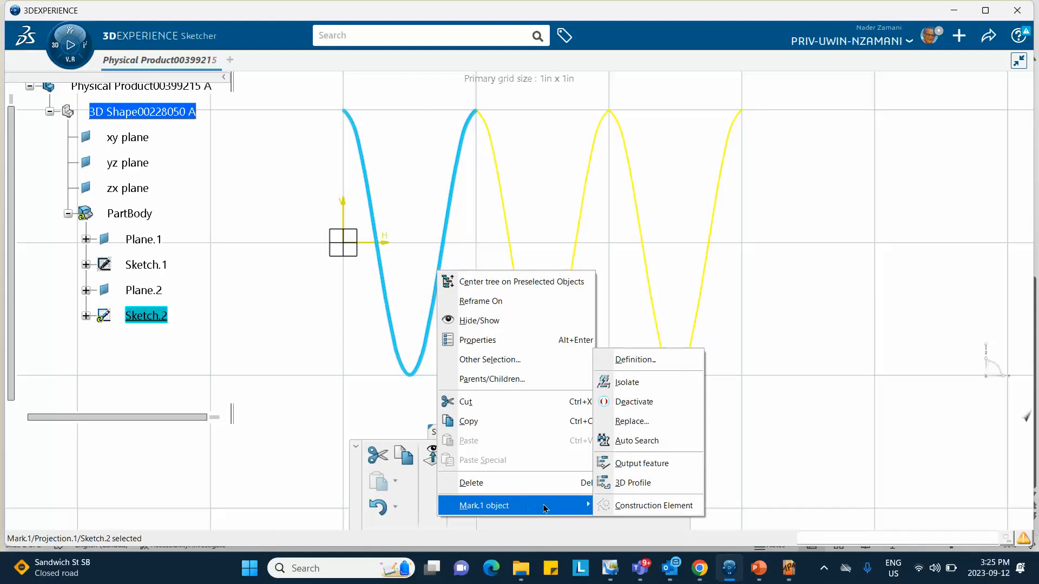
pyautogui.click(625, 382)
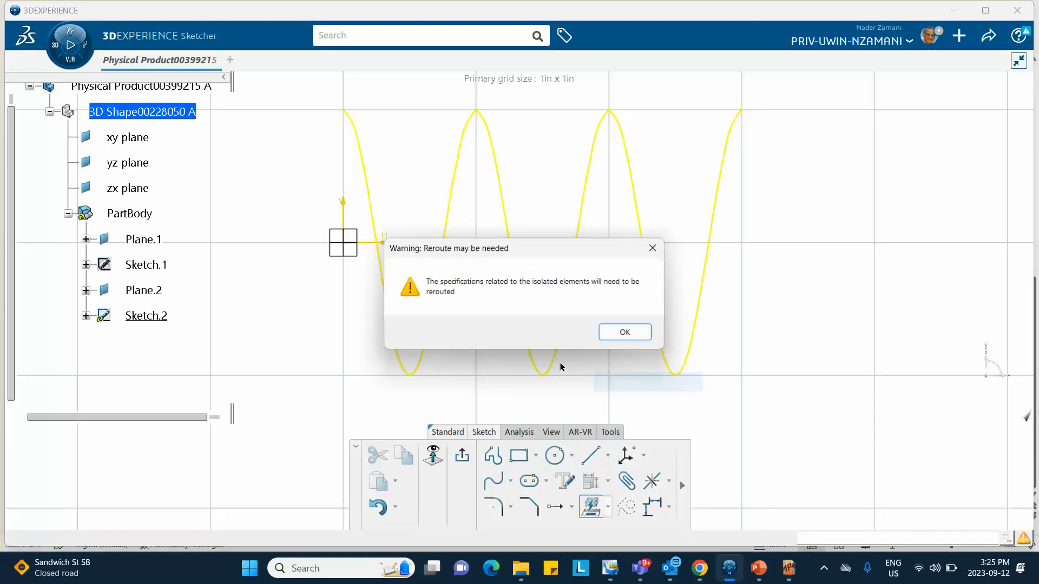
pyautogui.click(625, 332)
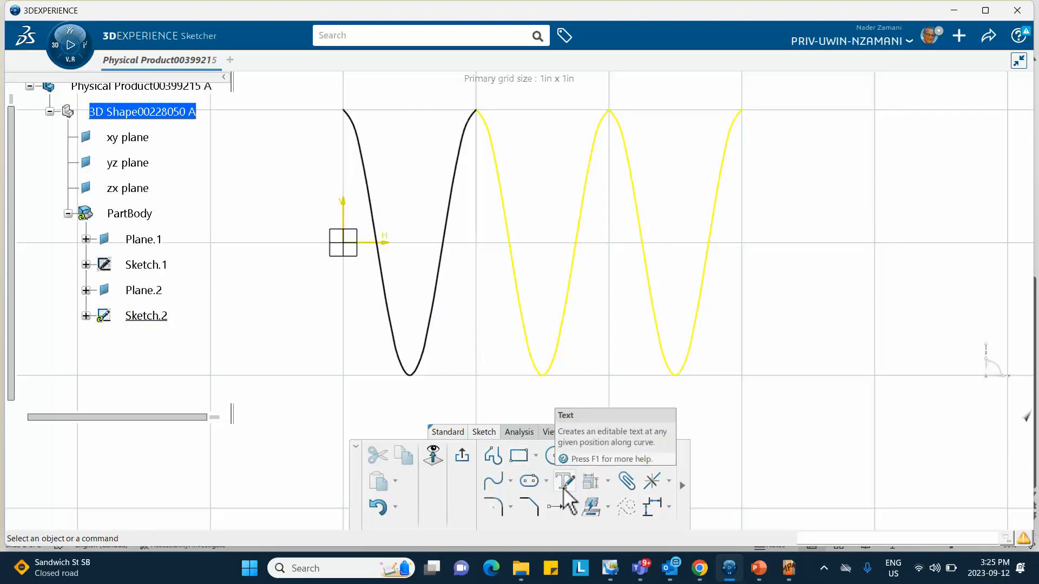
# Isolate the middle projected wave from its source geometry
pyautogui.rightClick(514, 264)
pyautogui.moveTo(575, 498)
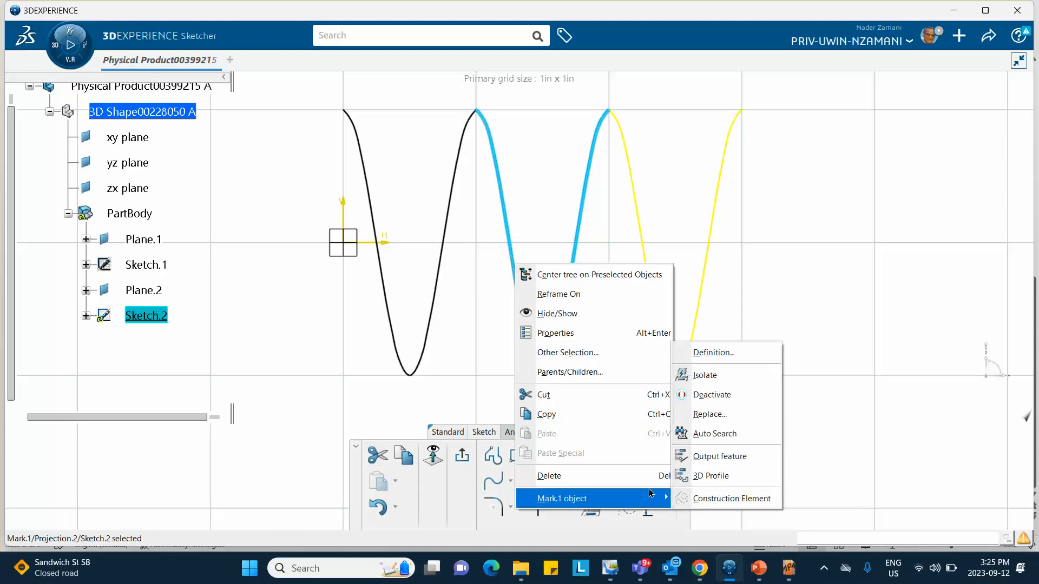
pyautogui.click(704, 373)
pyautogui.click(625, 332)
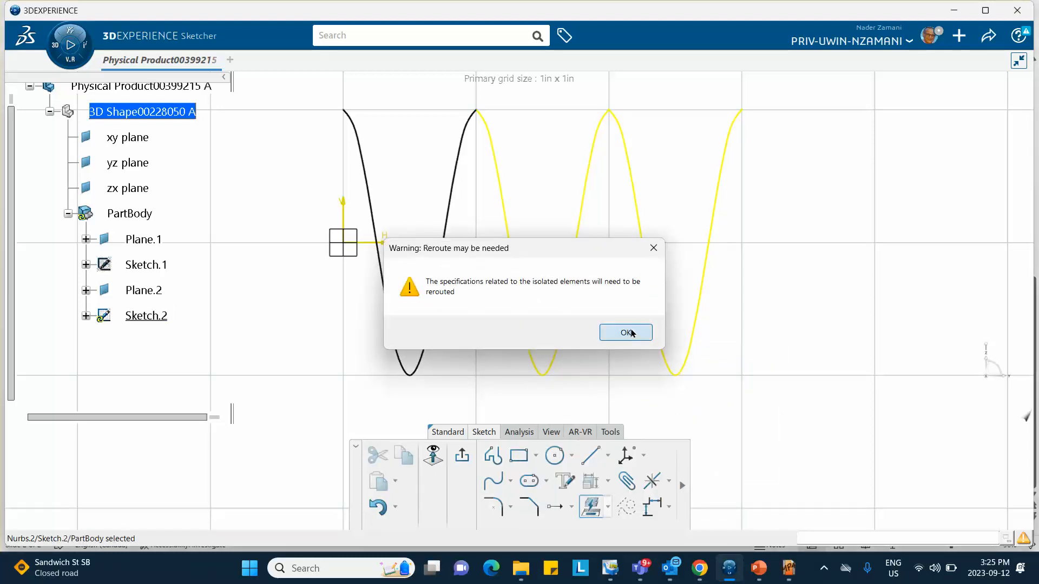
pyautogui.click(738, 361)
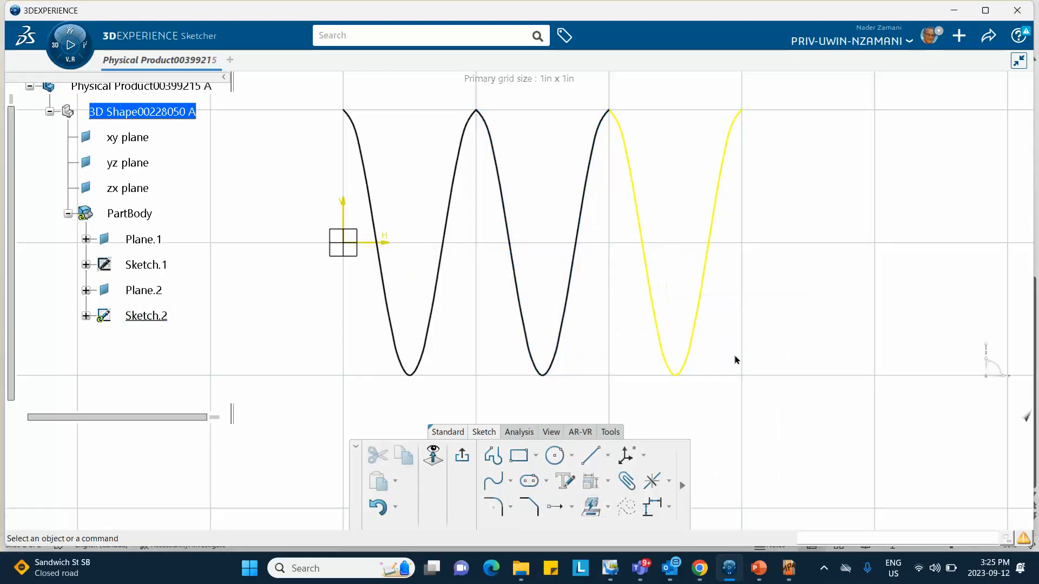
# Isolate the third projected wave, farthest from the origin, from its source geometry
pyautogui.rightClick(703, 291)
pyautogui.moveTo(752, 518)
pyautogui.click(881, 401)
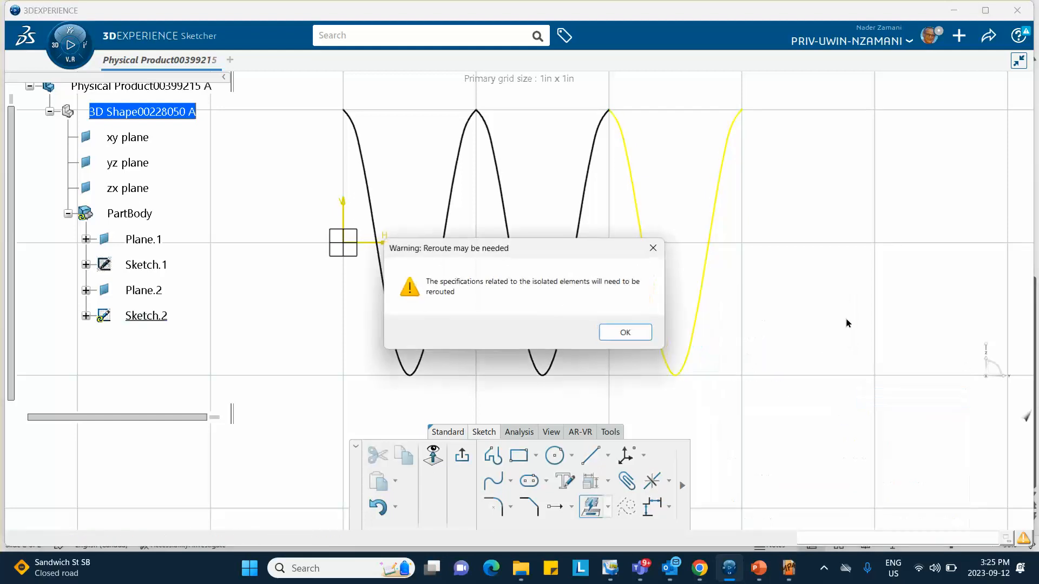
pyautogui.click(608, 330)
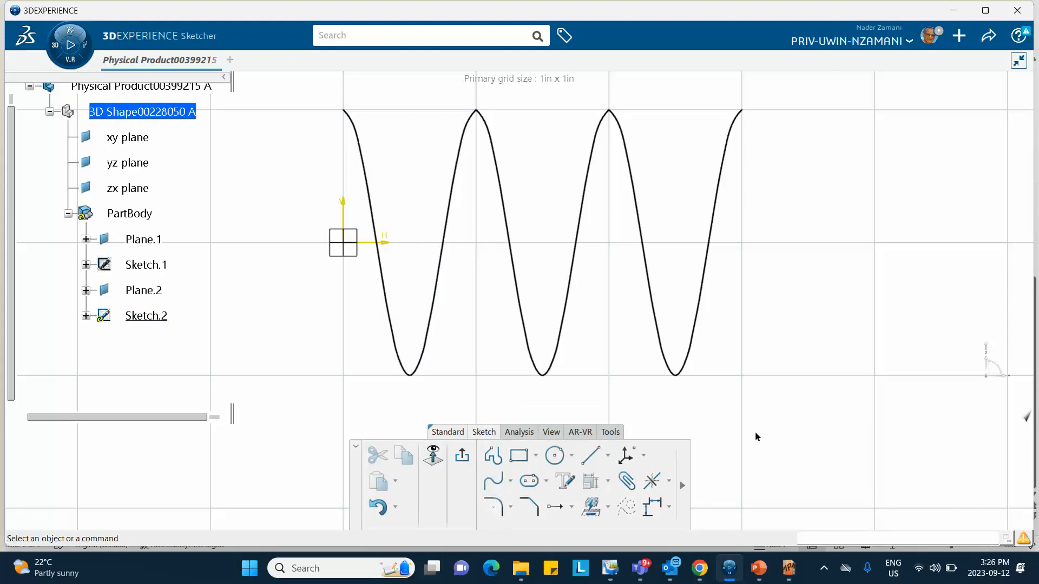
# Draw a vertical line at H about 0.76 in, crossing the first wave's rising side and extending beyond its crest and trough
pyautogui.click(590, 454)
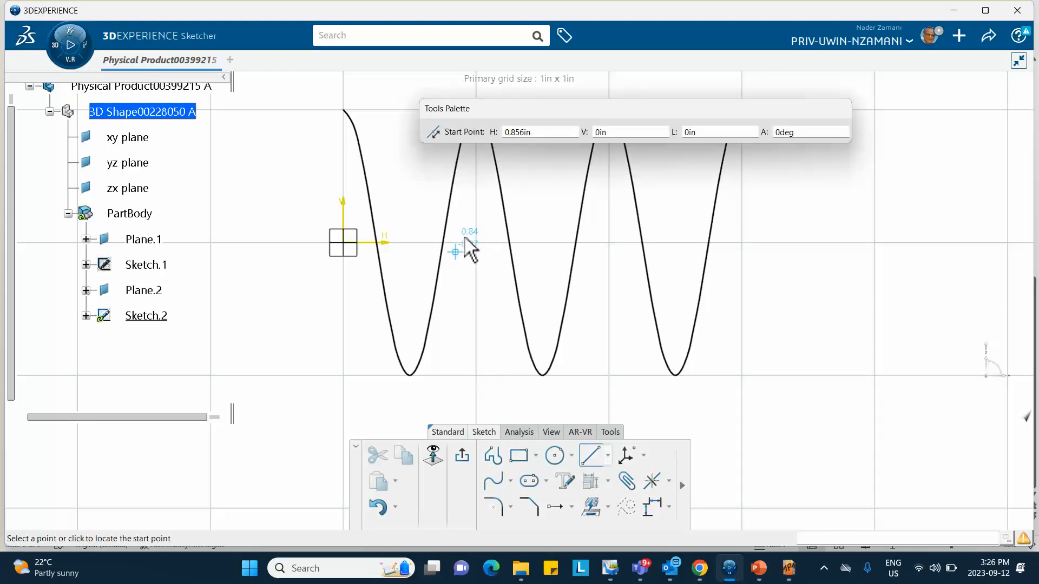
pyautogui.moveTo(559, 107); pyautogui.dragTo(697, 145)
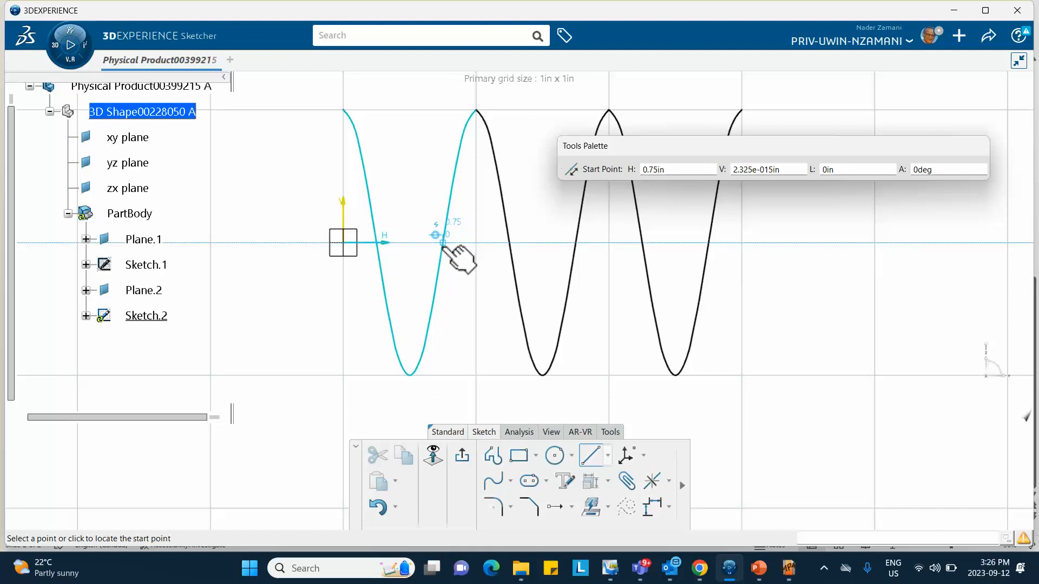
pyautogui.moveTo(447, 248)
pyautogui.mouseDown(button='middle')
pyautogui.moveTo(419, 288)
pyautogui.moveTo(411, 241)
pyautogui.moveTo(326, 259)
pyautogui.moveTo(438, 304)
pyautogui.moveTo(462, 388)
pyautogui.moveTo(439, 295)
pyautogui.moveTo(471, 336)
pyautogui.mouseUp(button='middle')
pyautogui.moveTo(464, 417); pyautogui.dragTo(436, 343, button='middle')
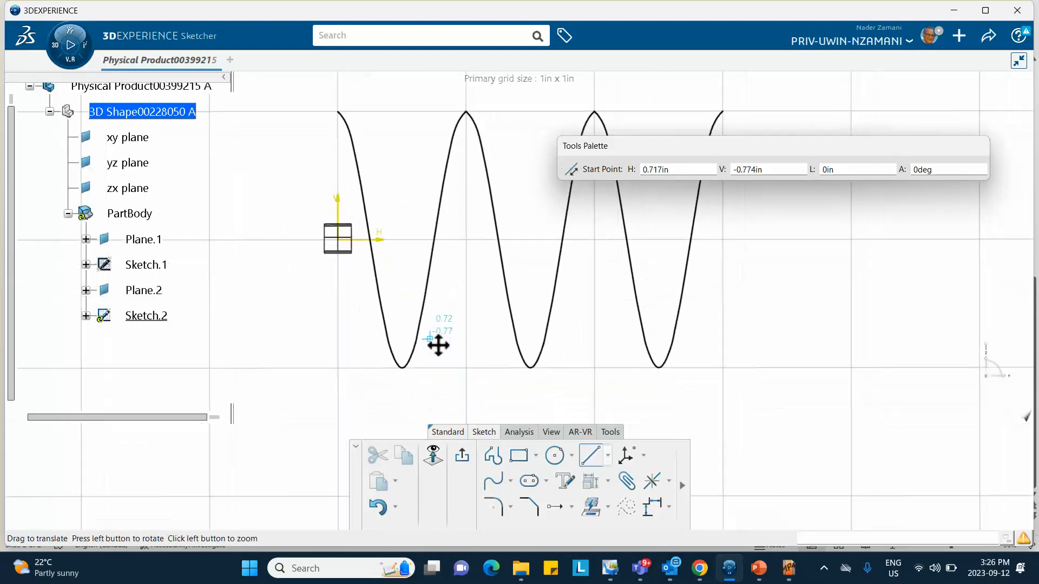
pyautogui.click(436, 389)
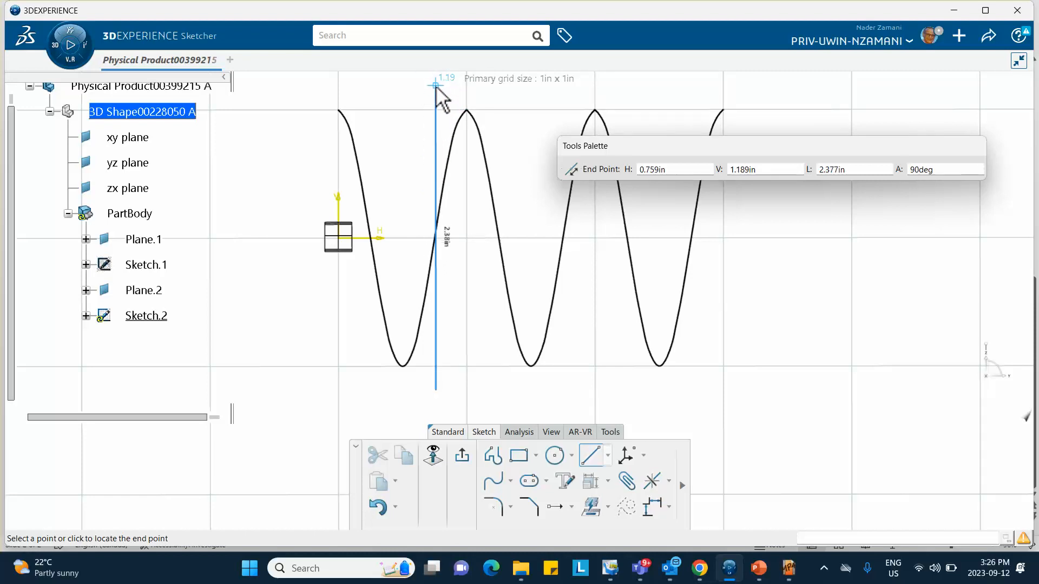
pyautogui.click(437, 95)
pyautogui.click(494, 352)
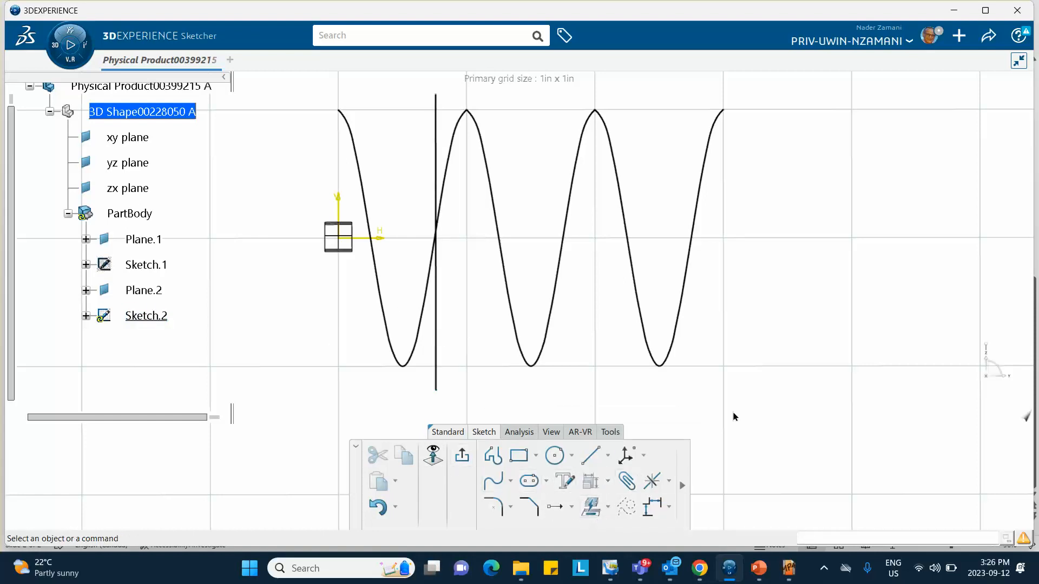
# Constrain the vertical line to a distance of 0.75 in from the sketch's V axis
pyautogui.click(609, 482)
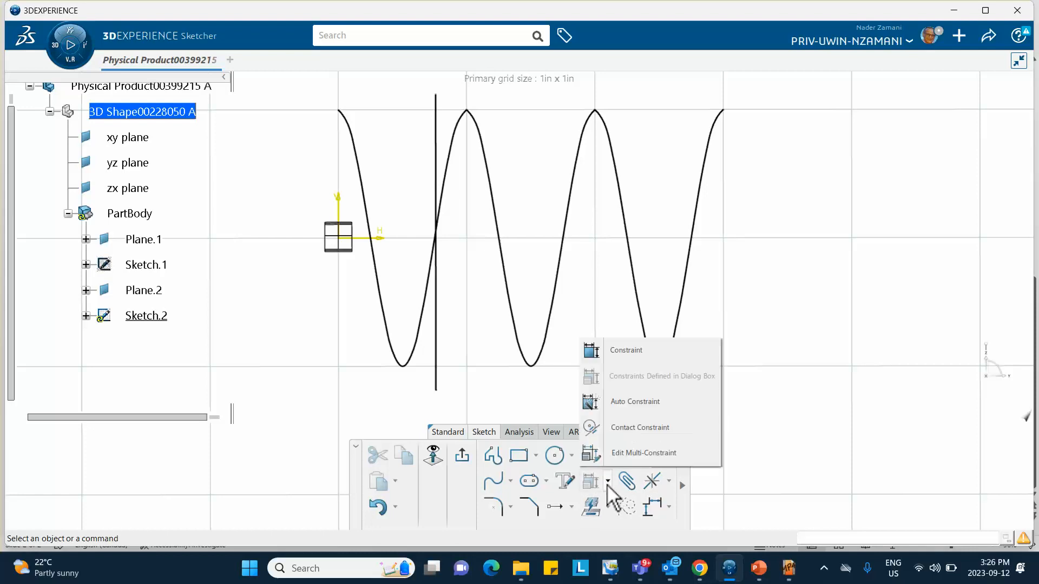
pyautogui.click(619, 350)
pyautogui.click(338, 208)
pyautogui.click(435, 176)
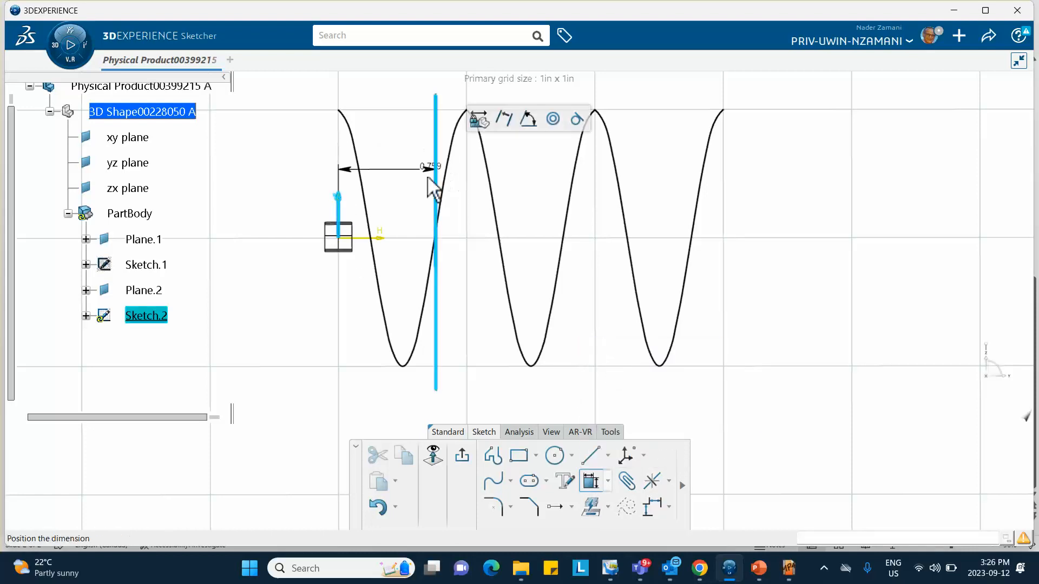
pyautogui.click(403, 198)
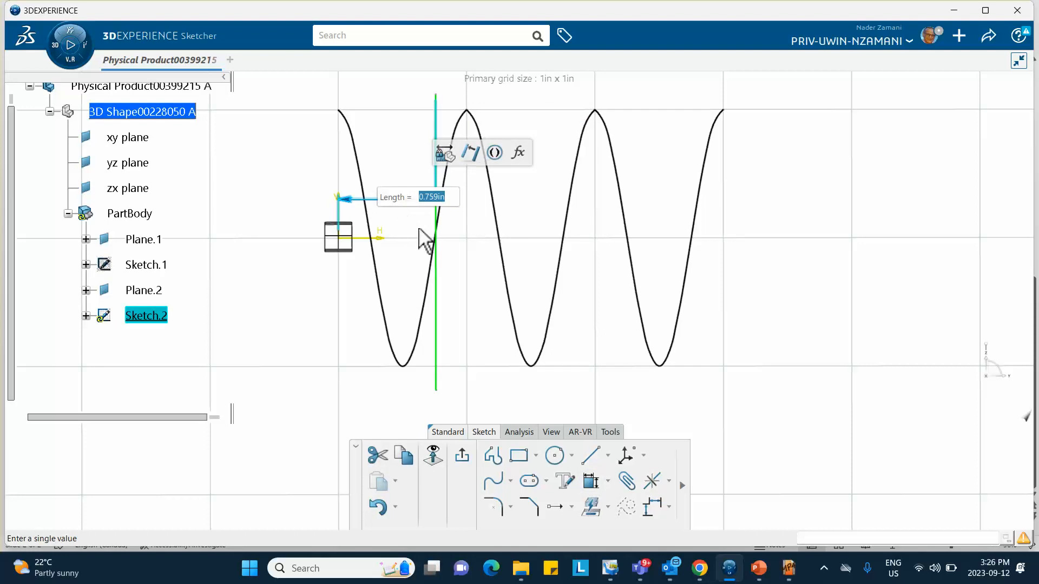
pyautogui.write('.75')
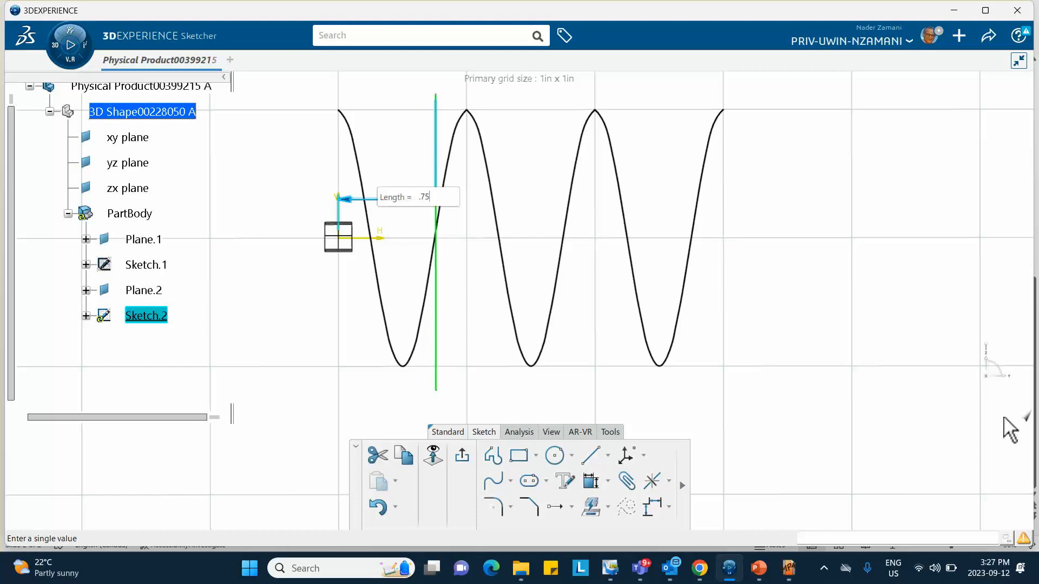
pyautogui.press('Return')
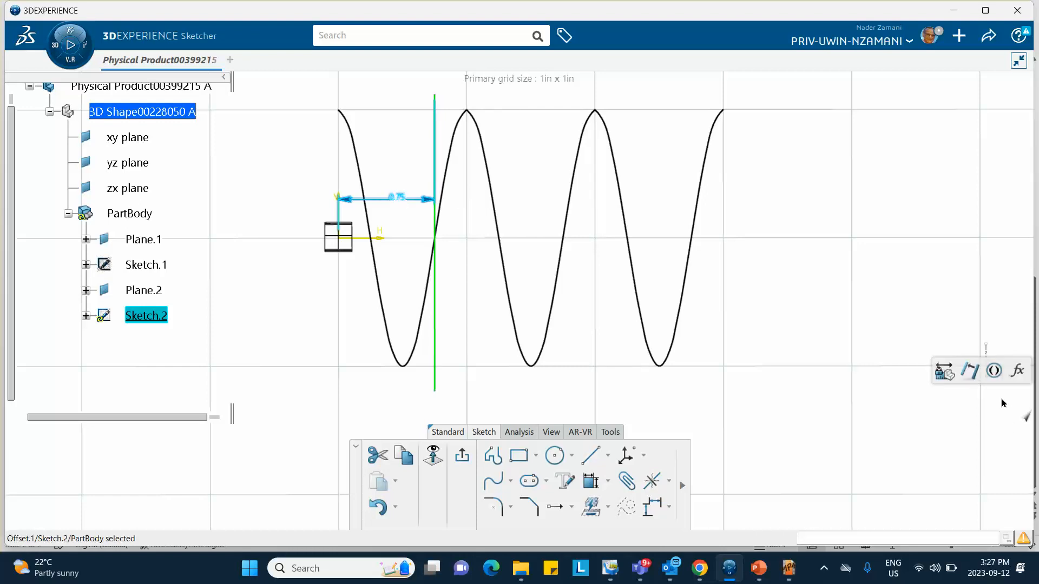
pyautogui.click(837, 373)
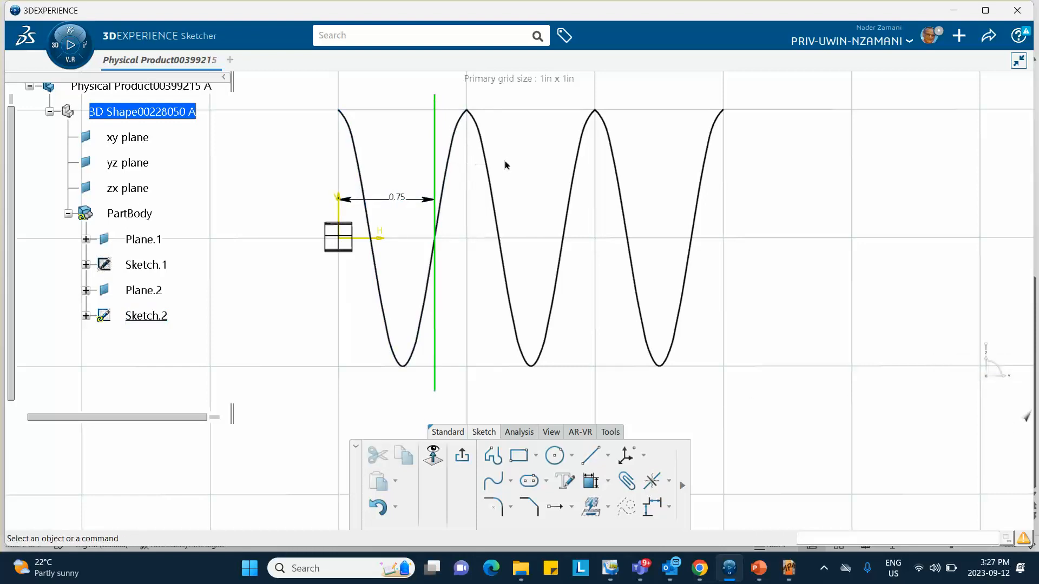
# Trim the first wave and the vertical line at their intersection, keeping the wave's rising end and the line's upper part
pyautogui.click(670, 481)
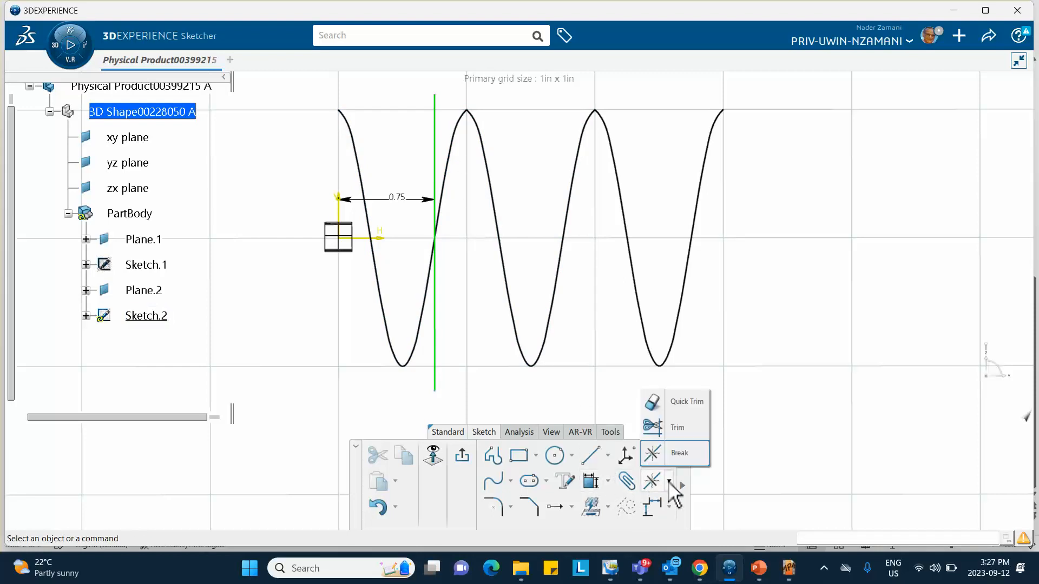
pyautogui.click(676, 428)
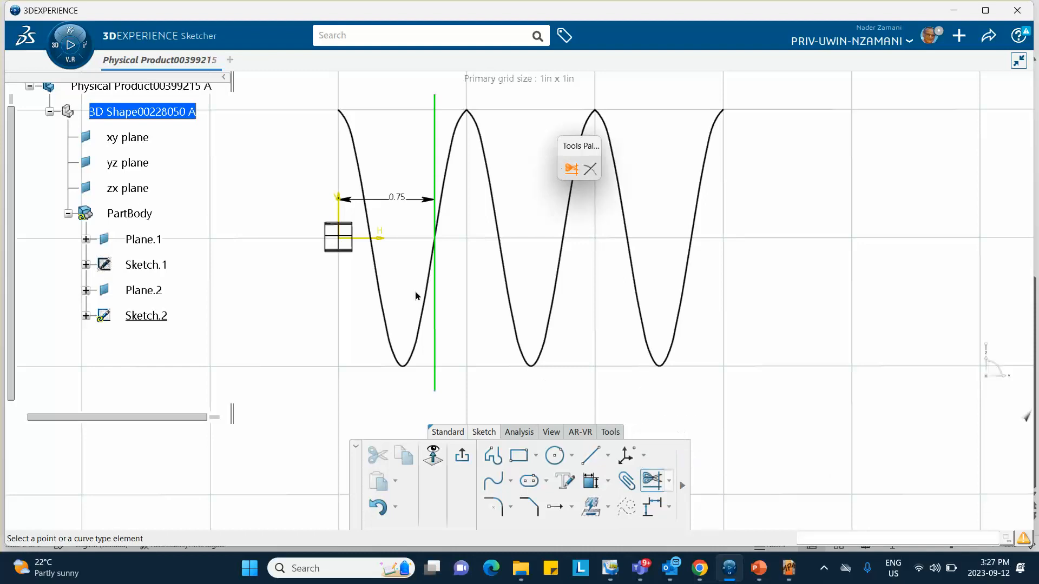
pyautogui.click(448, 181)
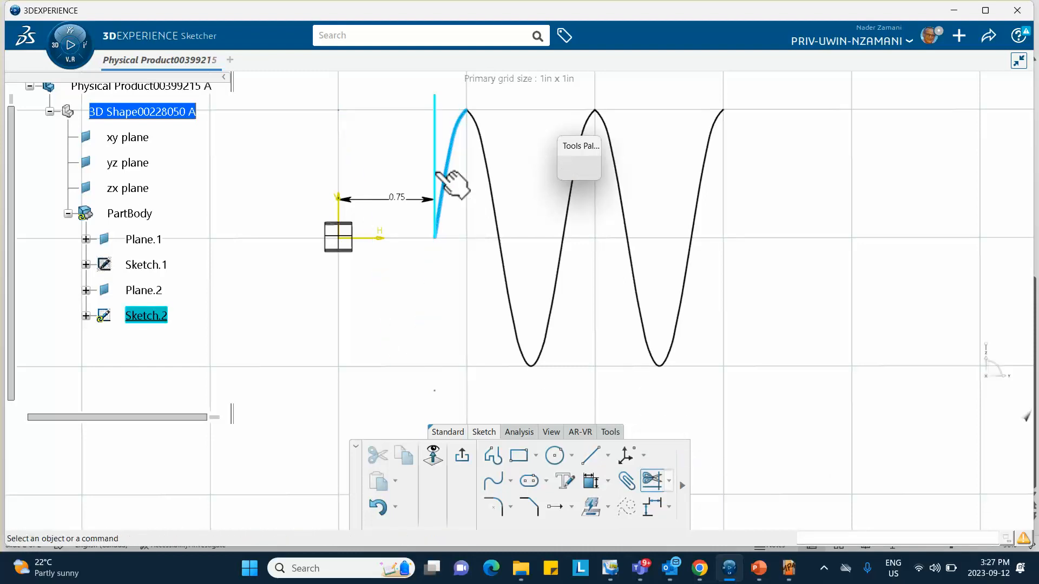
pyautogui.click(437, 174)
# Delete the remaining piece of the vertical trimming line at the first wave's start
pyautogui.moveTo(429, 304)
pyautogui.mouseDown(button='middle')
pyautogui.moveTo(336, 355)
pyautogui.moveTo(338, 285)
pyautogui.moveTo(320, 299)
pyautogui.mouseUp(button='middle')
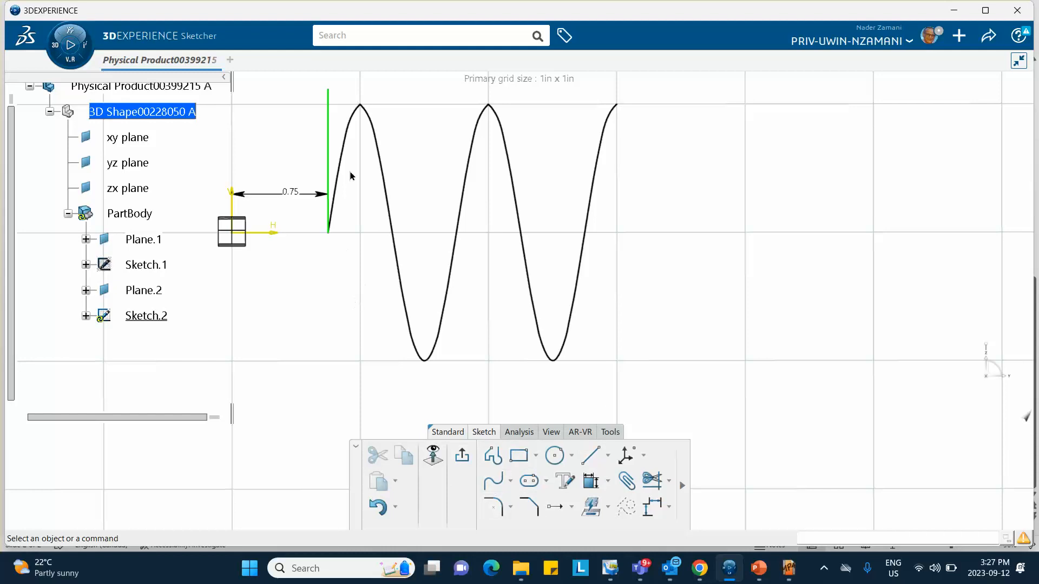
pyautogui.click(328, 139)
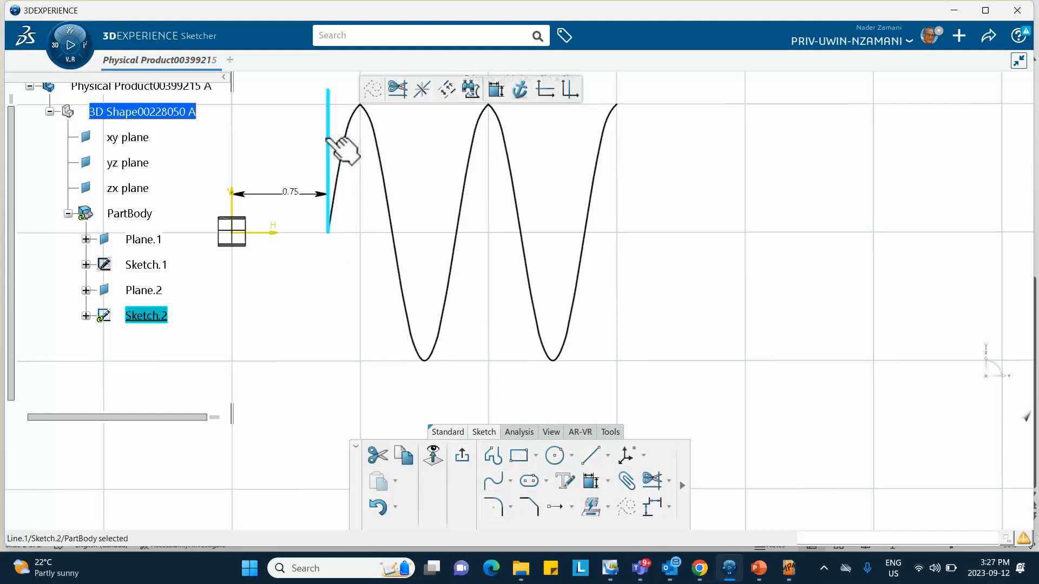
pyautogui.press('Delete')
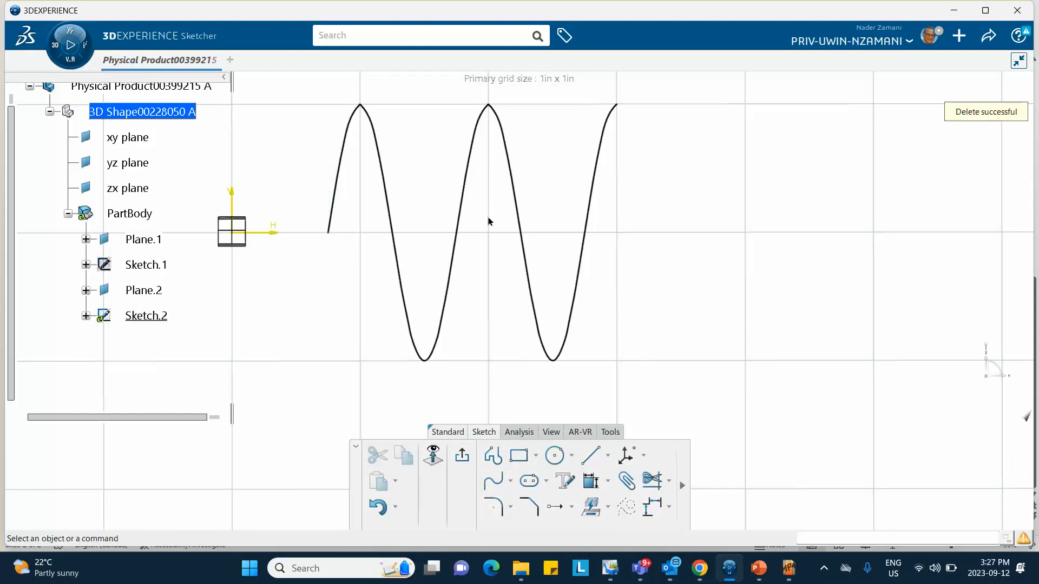
# Draw a vertical line at H about 3.09 in, just beyond the last wave's end and spanning past its crest and trough
pyautogui.click(595, 458)
pyautogui.moveTo(655, 233)
pyautogui.mouseDown(button='middle')
pyautogui.moveTo(639, 295)
pyautogui.moveTo(635, 283)
pyautogui.moveTo(647, 324)
pyautogui.mouseUp(button='middle')
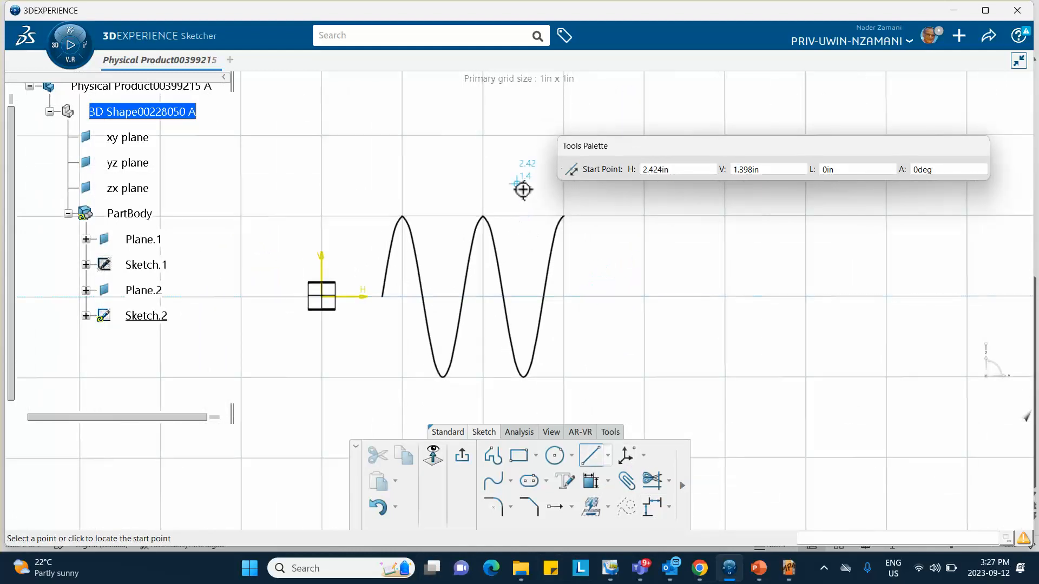
pyautogui.click(570, 195)
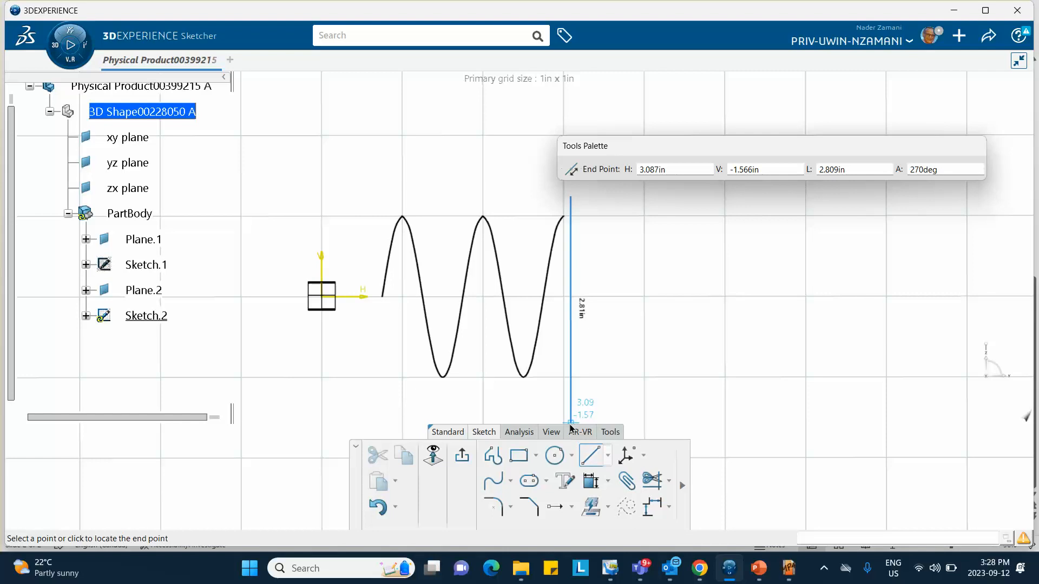
pyautogui.click(570, 422)
pyautogui.click(590, 391)
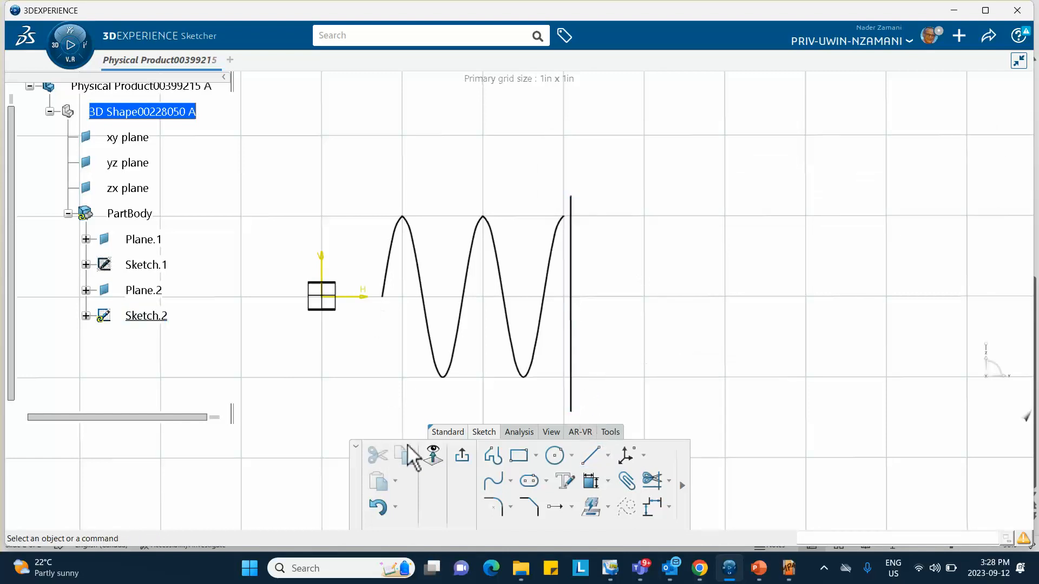
# Constrain the new vertical line to a distance of 3 in from the V axis
pyautogui.click(590, 480)
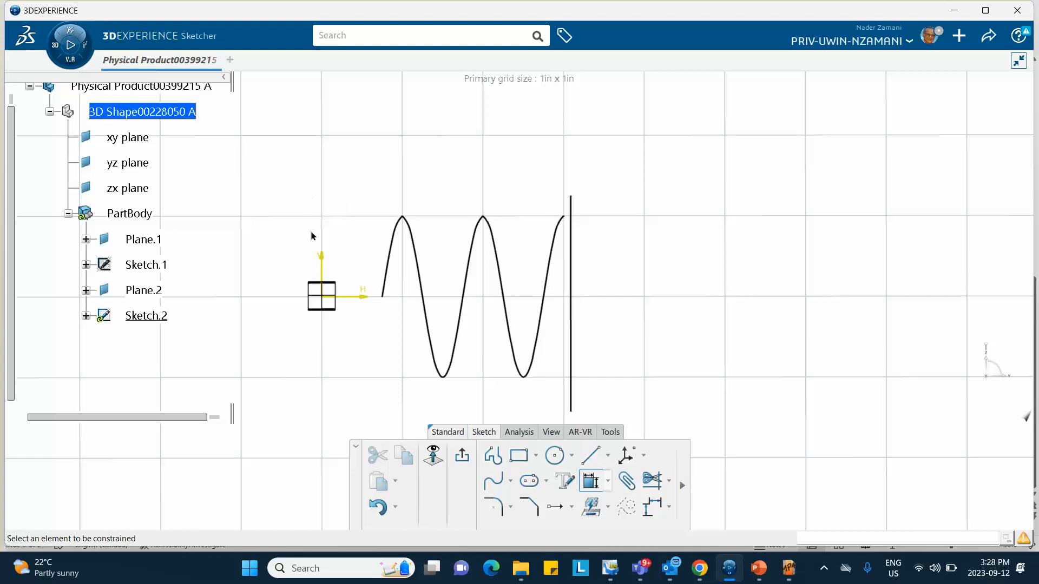
pyautogui.click(322, 261)
pyautogui.click(571, 209)
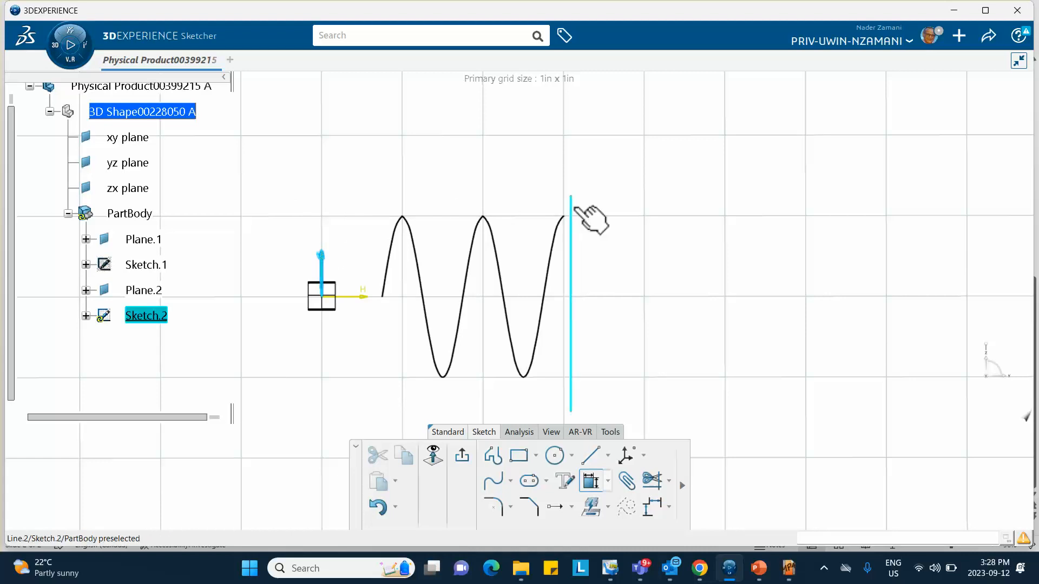
pyautogui.click(504, 178)
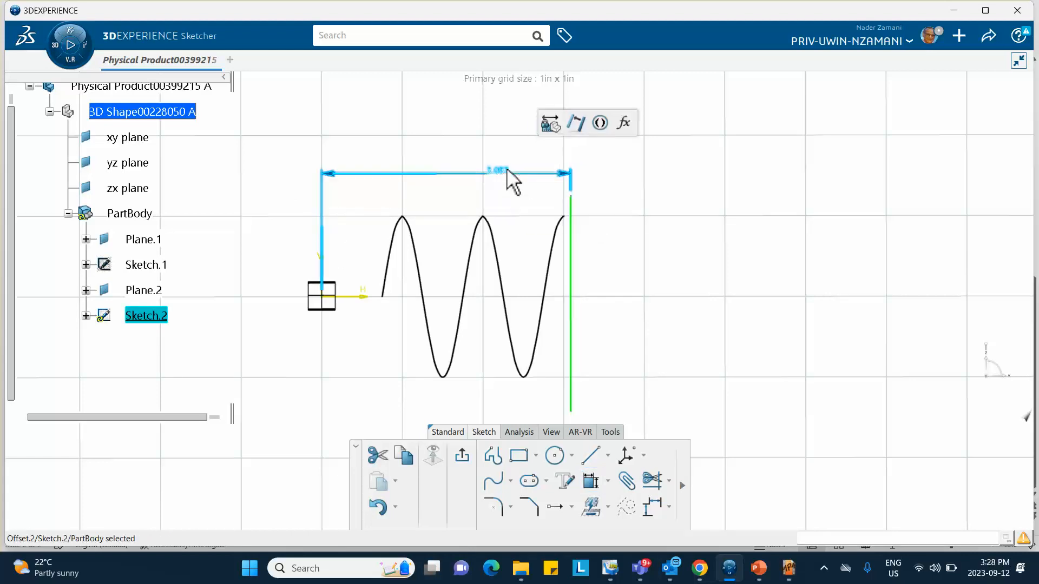
pyautogui.doubleClick(510, 178)
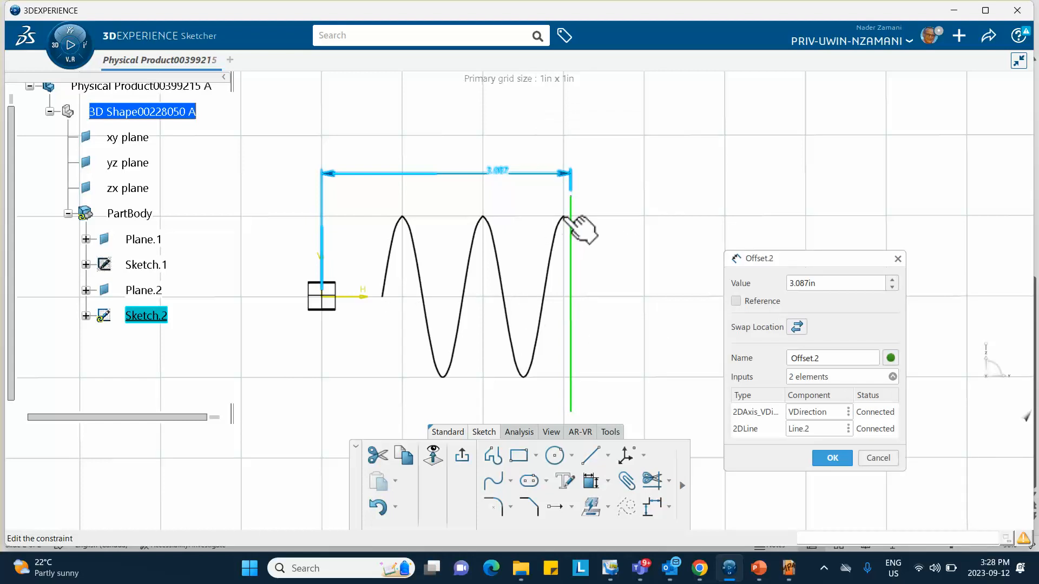
pyautogui.doubleClick(821, 282)
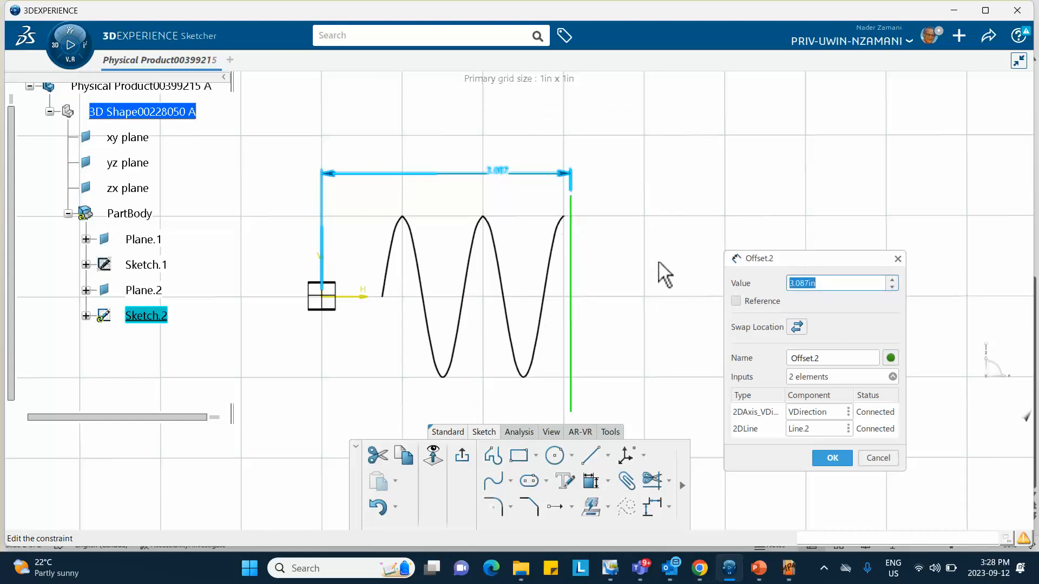
pyautogui.press('Return')
pyautogui.click(680, 292)
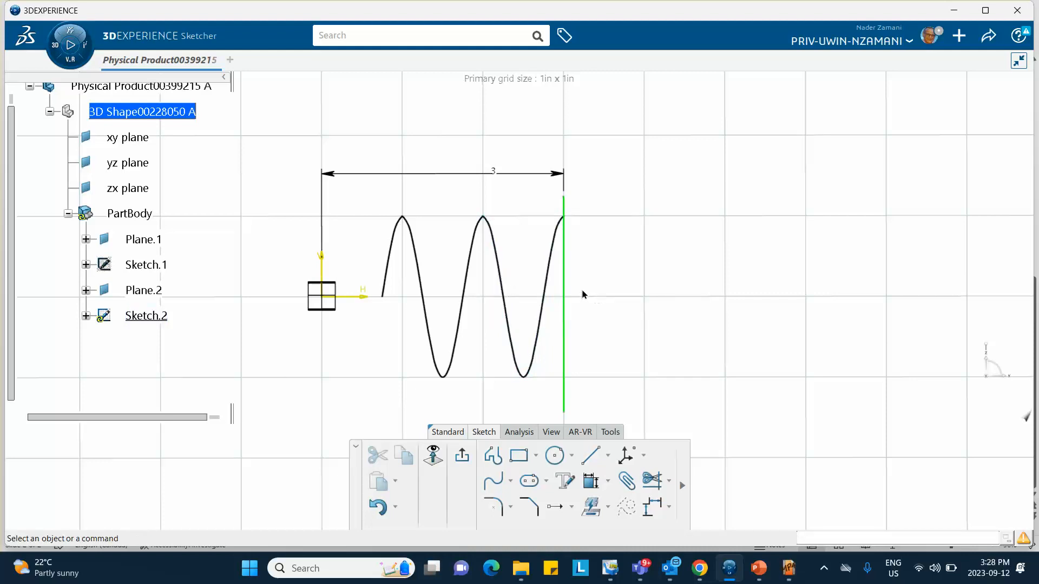
# Mirror the last wave about the vertical line to add another wave beyond it
pyautogui.click(523, 296)
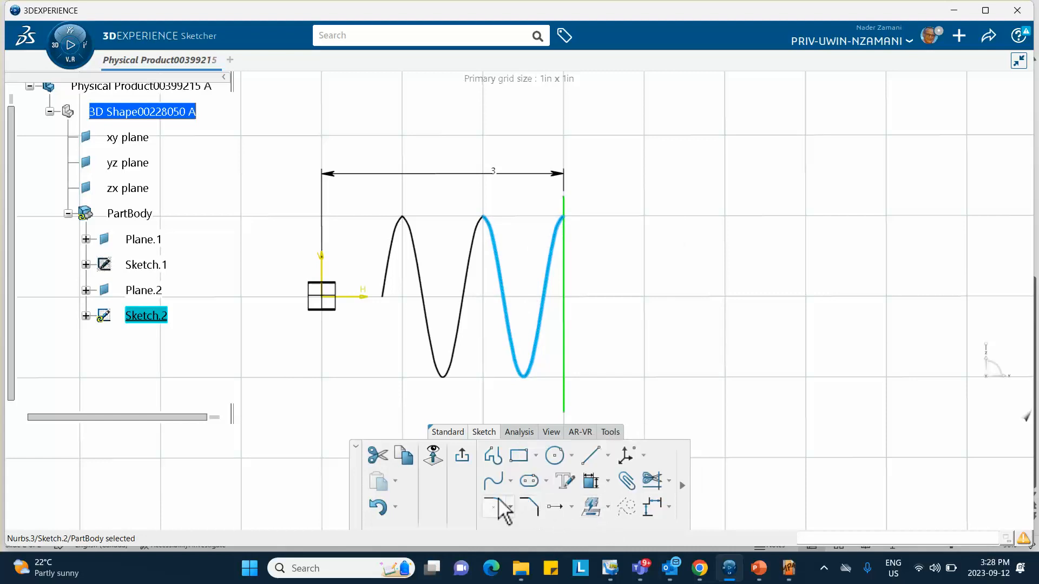
pyautogui.click(609, 513)
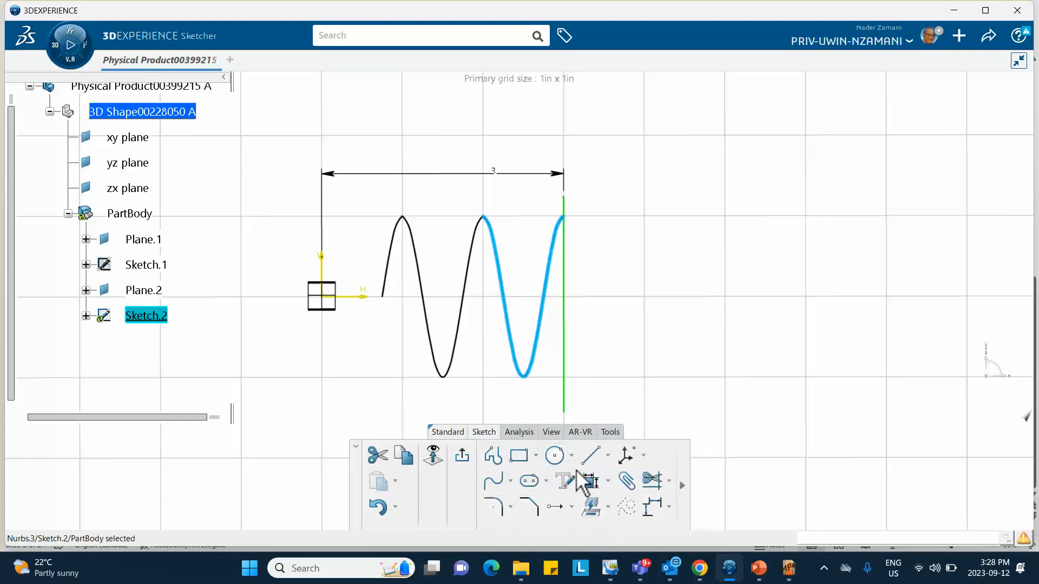
pyautogui.click(572, 509)
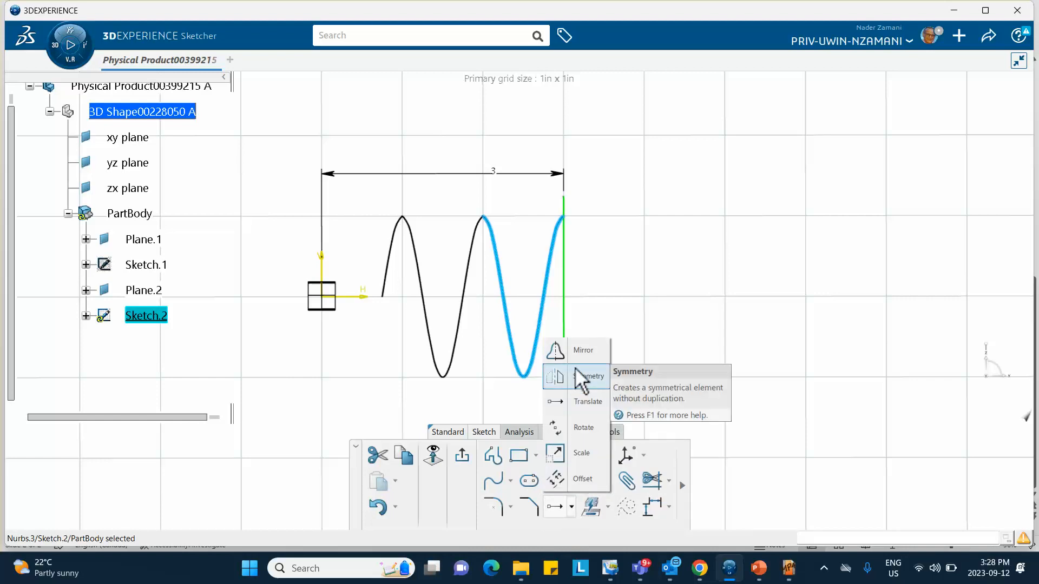
pyautogui.click(583, 352)
pyautogui.click(564, 300)
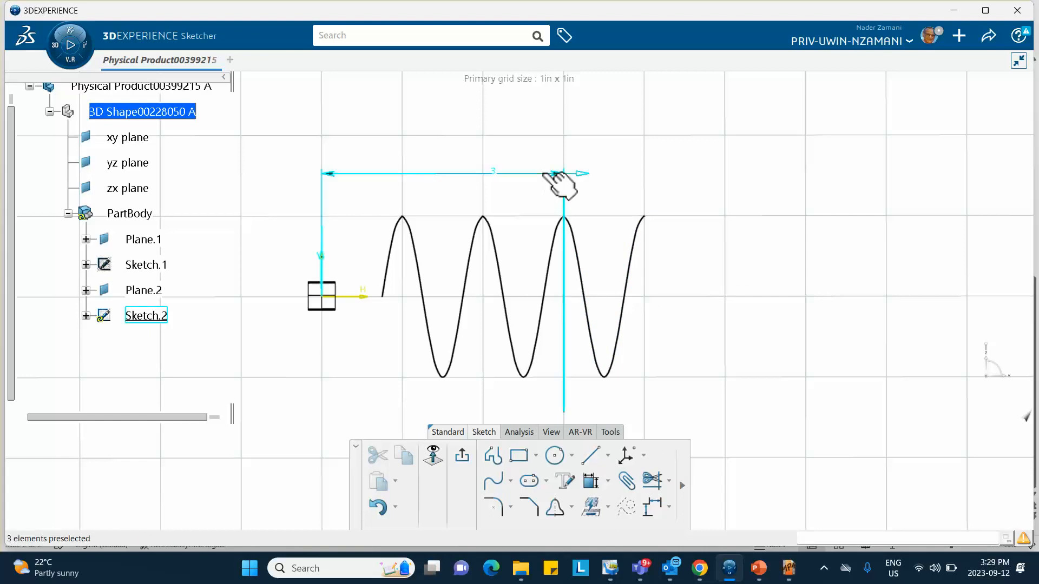
# Set the vertical line's distance from the V axis to 3.75 in so it crosses the mirrored wave's rising side
pyautogui.click(562, 182)
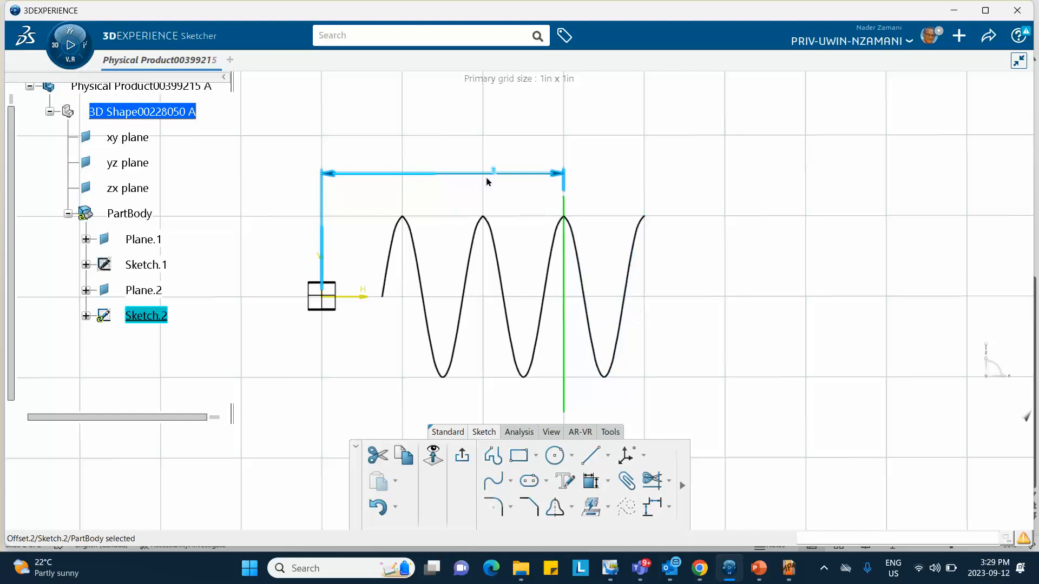
pyautogui.doubleClick(496, 170)
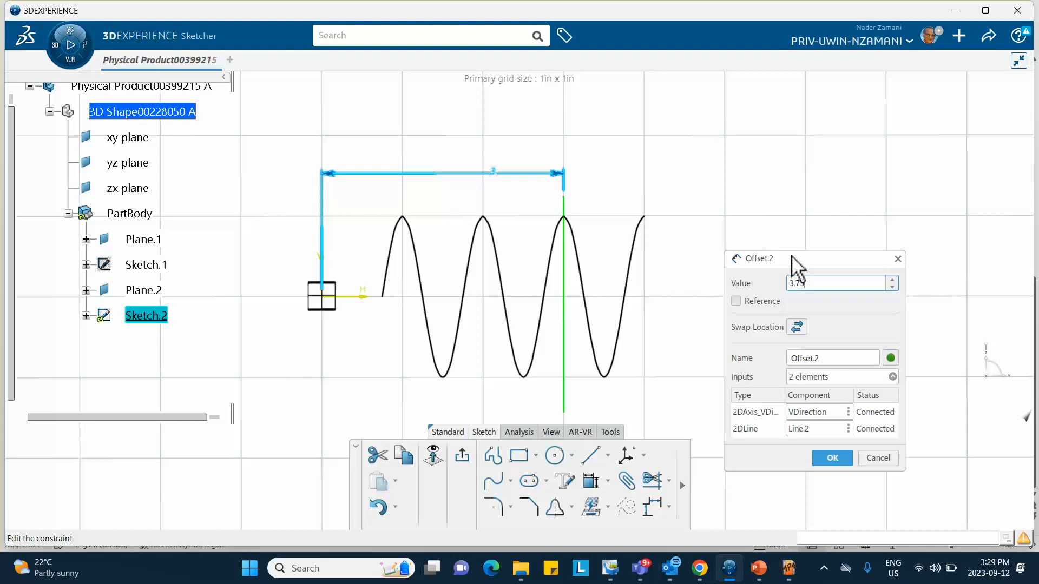
pyautogui.click(828, 459)
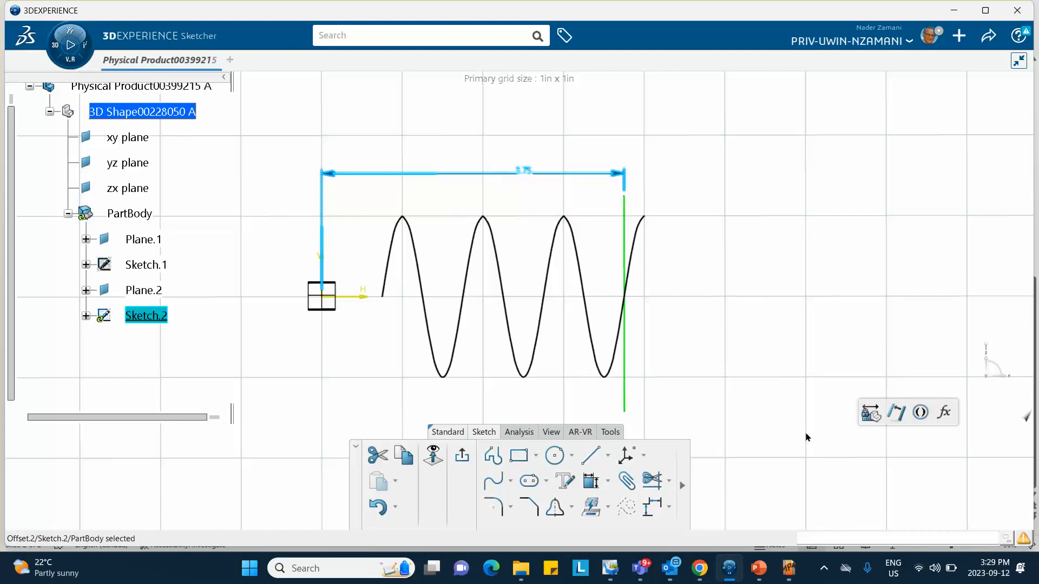
pyautogui.click(782, 321)
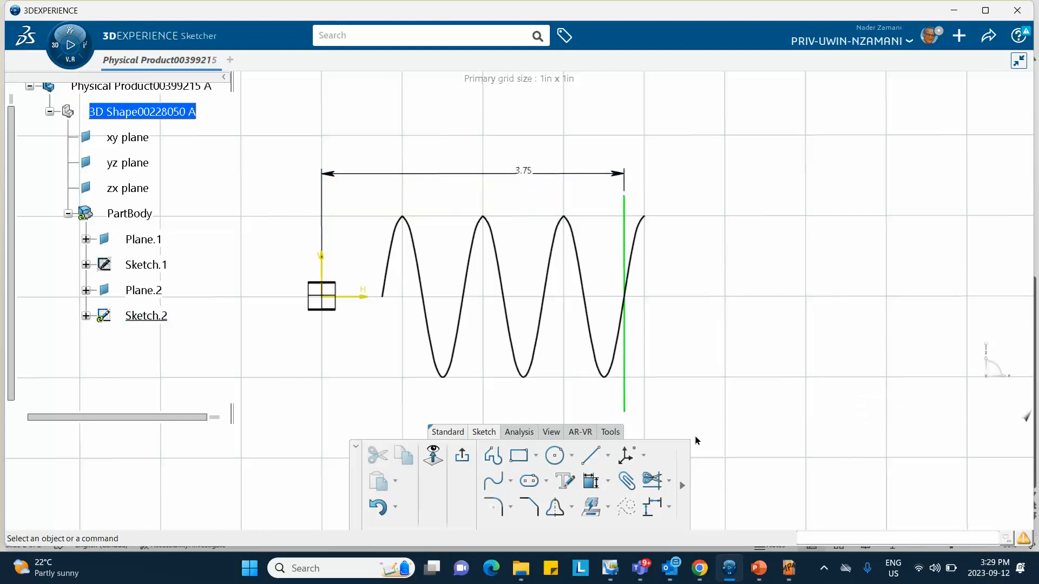
# Shorten the mirrored wave's free end slightly with Trim, leaving it beyond the vertical line
pyautogui.click(652, 483)
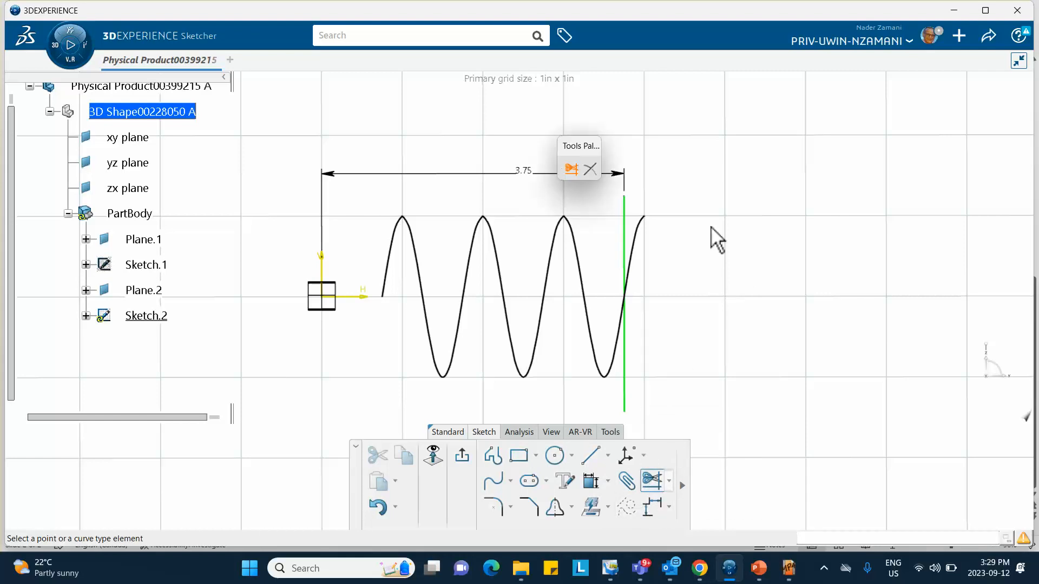
pyautogui.click(634, 241)
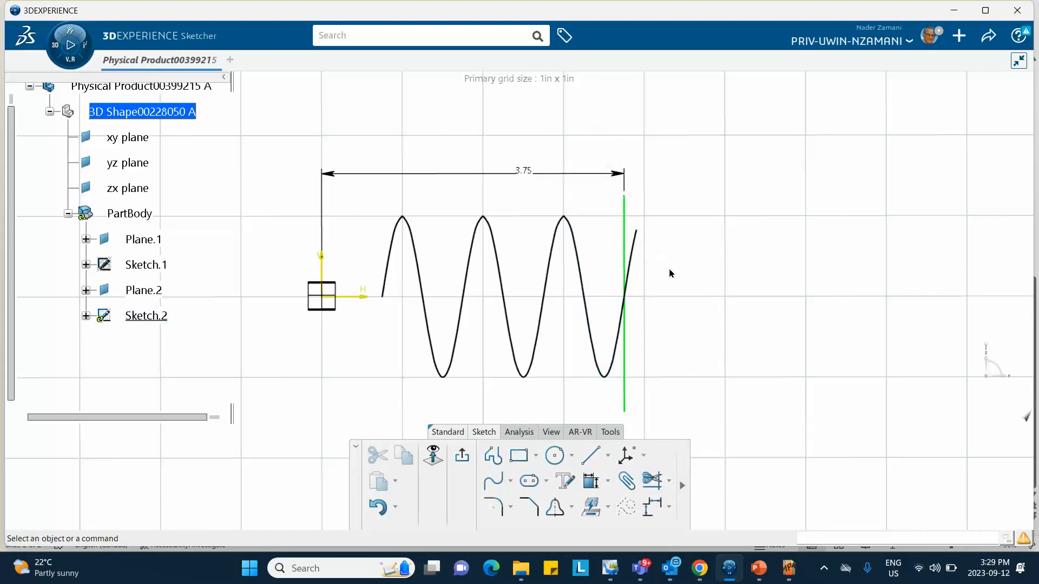
# Try to trim the mirrored wave against the 3.75 in vertical line and undo that trim
pyautogui.click(652, 481)
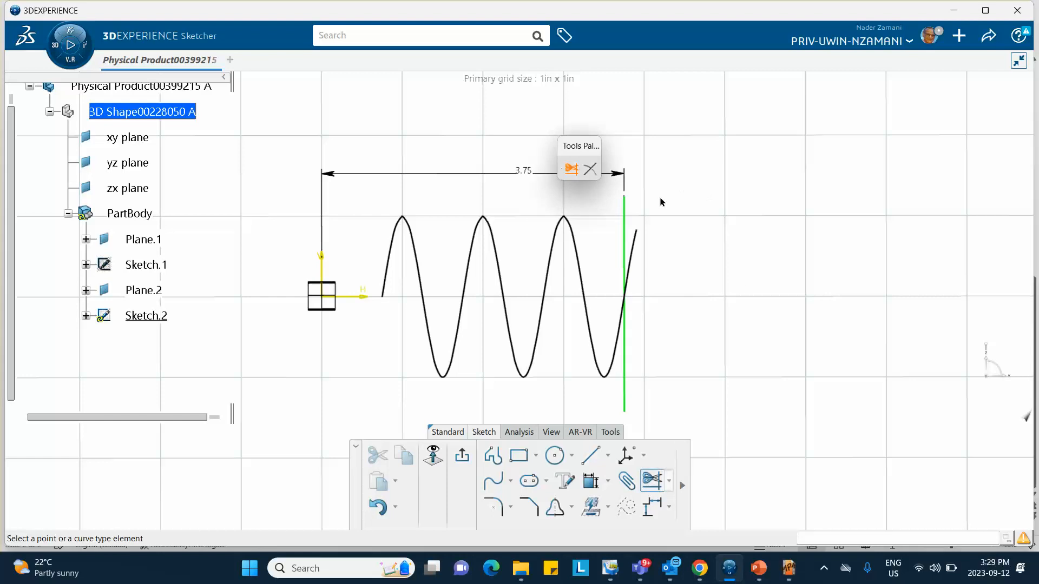
pyautogui.click(638, 233)
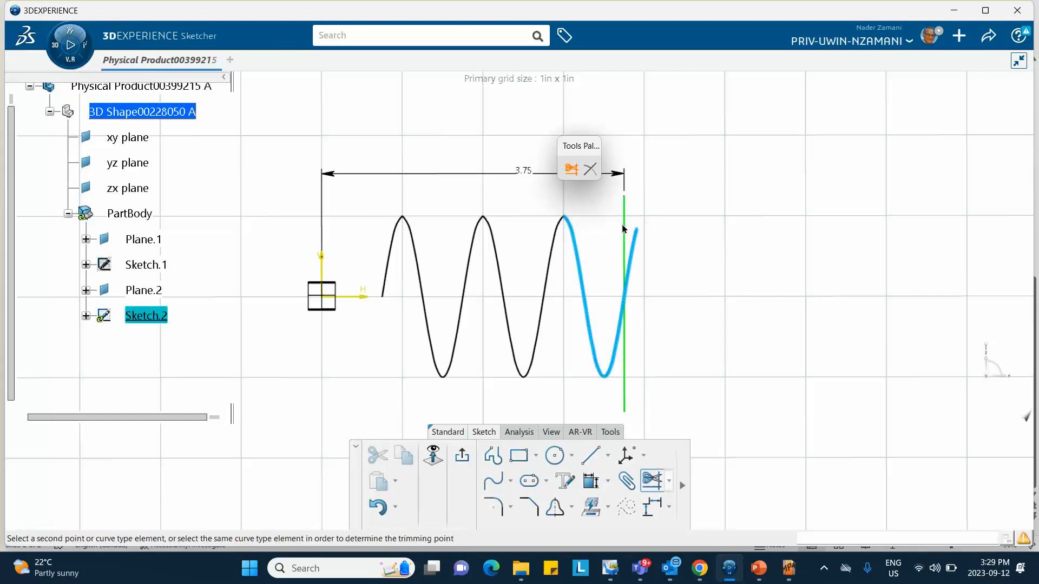
pyautogui.click(625, 240)
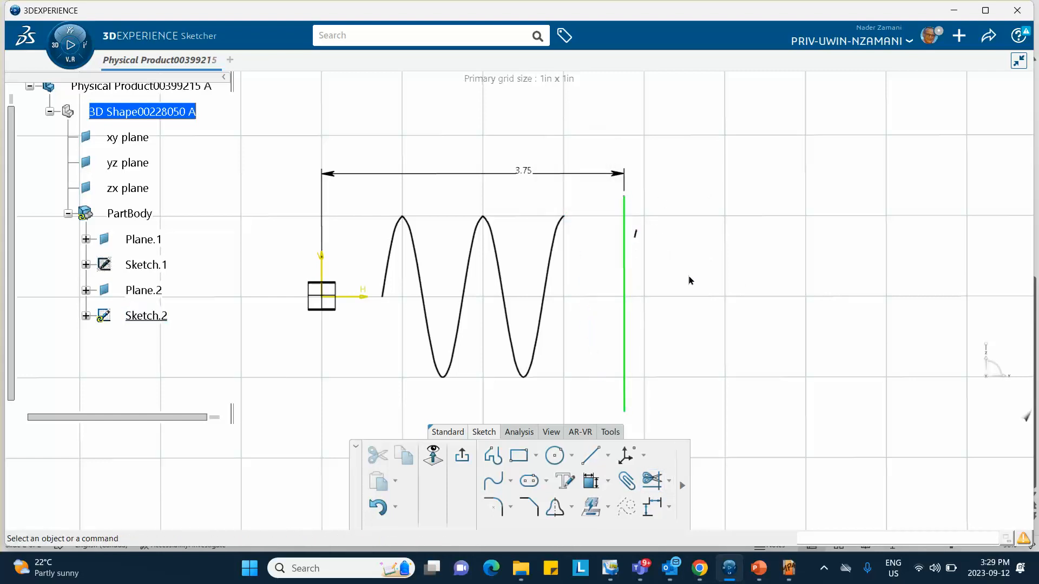
pyautogui.hotkey('ctrl', 'z')
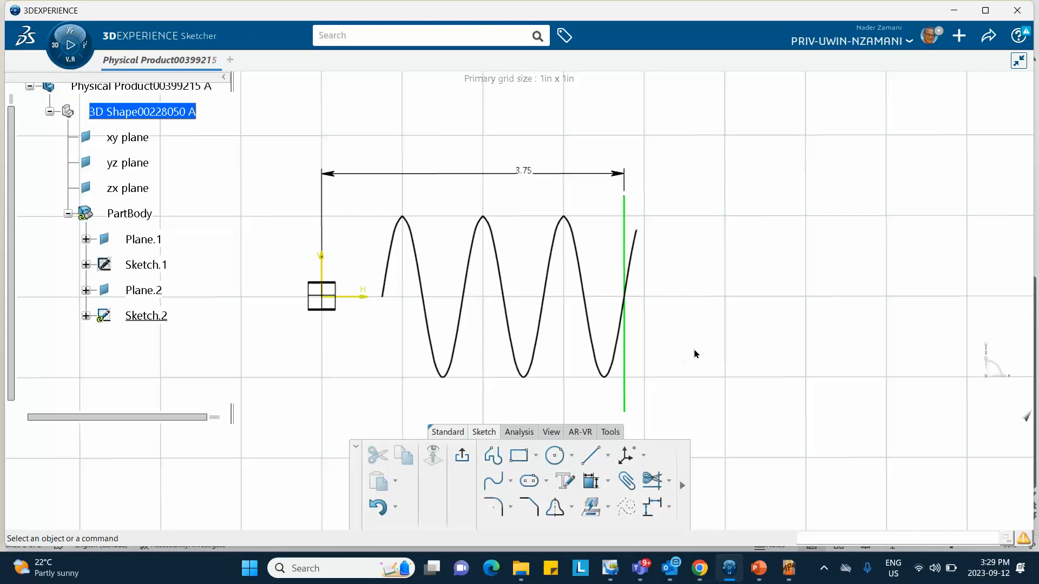
# Break the mirrored wave at the 3.75 in vertical line, and delete both the piece beyond it and the line itself
pyautogui.click(640, 247)
pyautogui.click(747, 337)
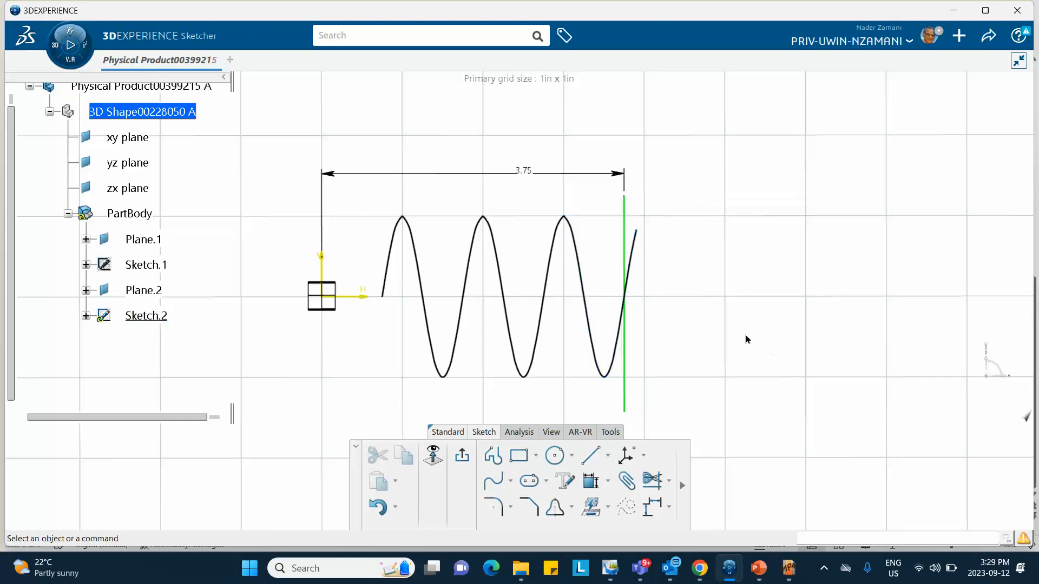
pyautogui.click(669, 481)
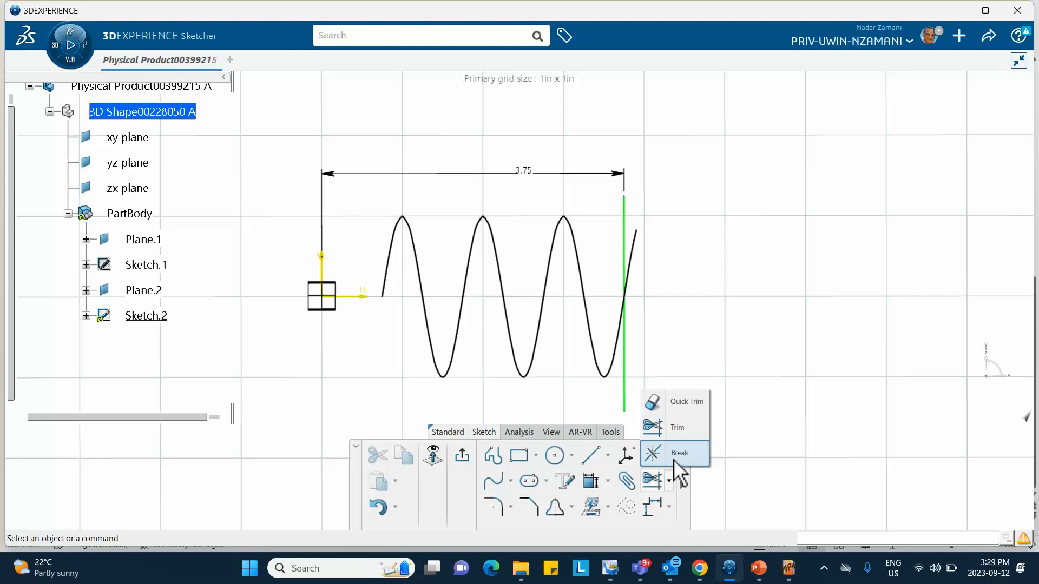
pyautogui.click(679, 452)
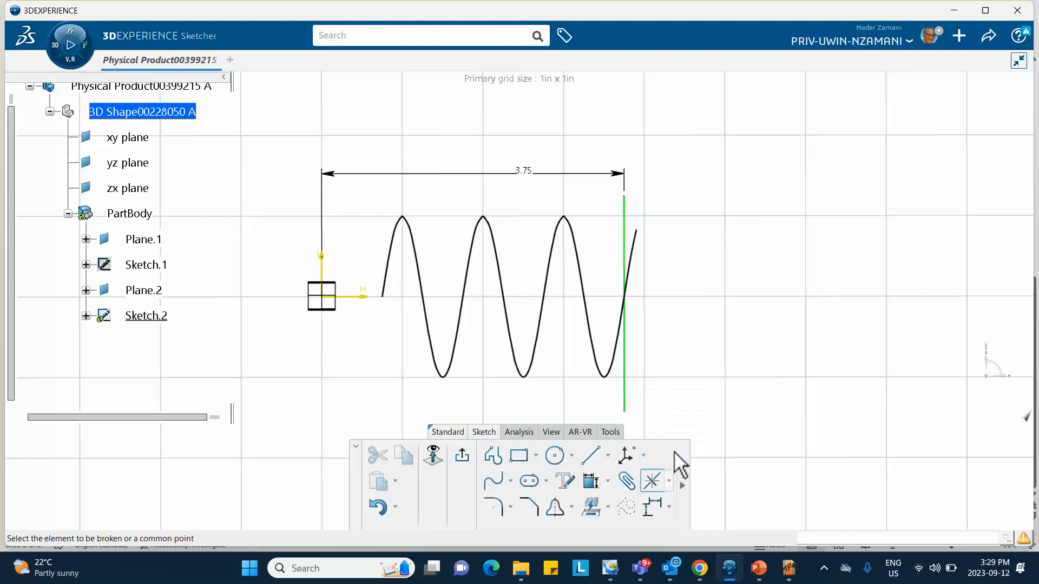
pyautogui.click(633, 243)
pyautogui.click(625, 221)
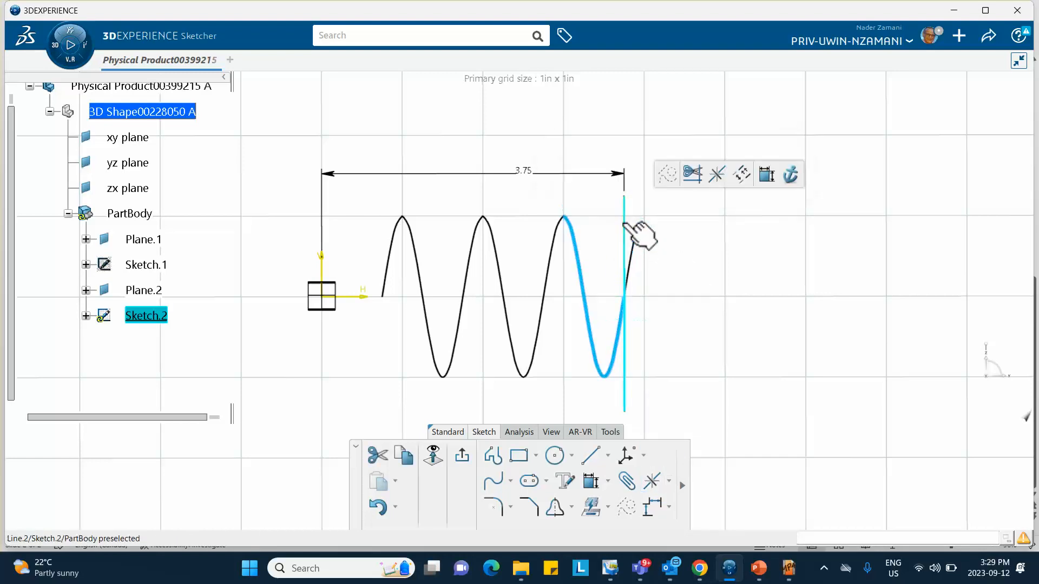
pyautogui.click(634, 263)
pyautogui.press('Delete')
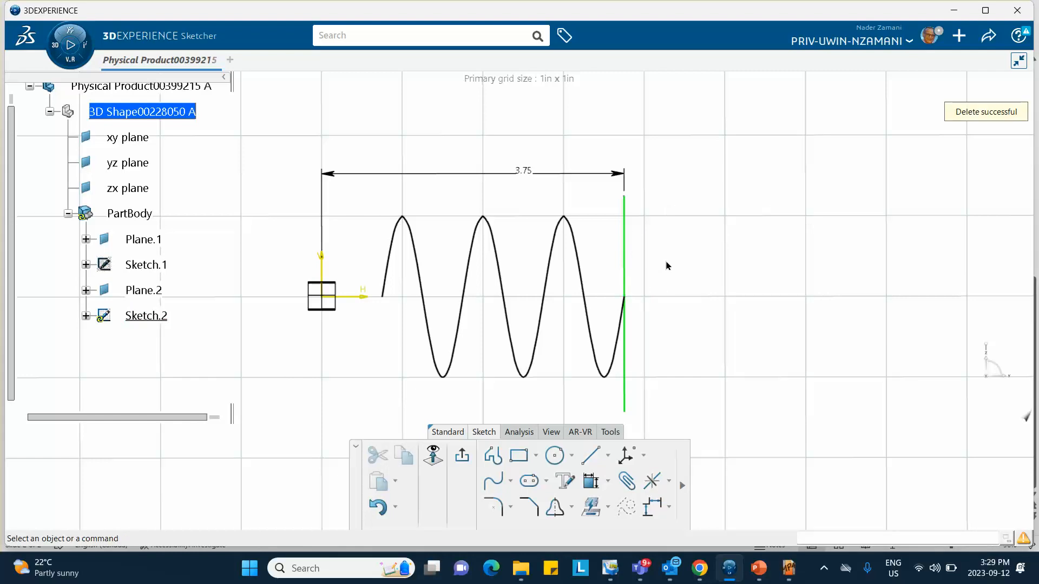
pyautogui.click(625, 253)
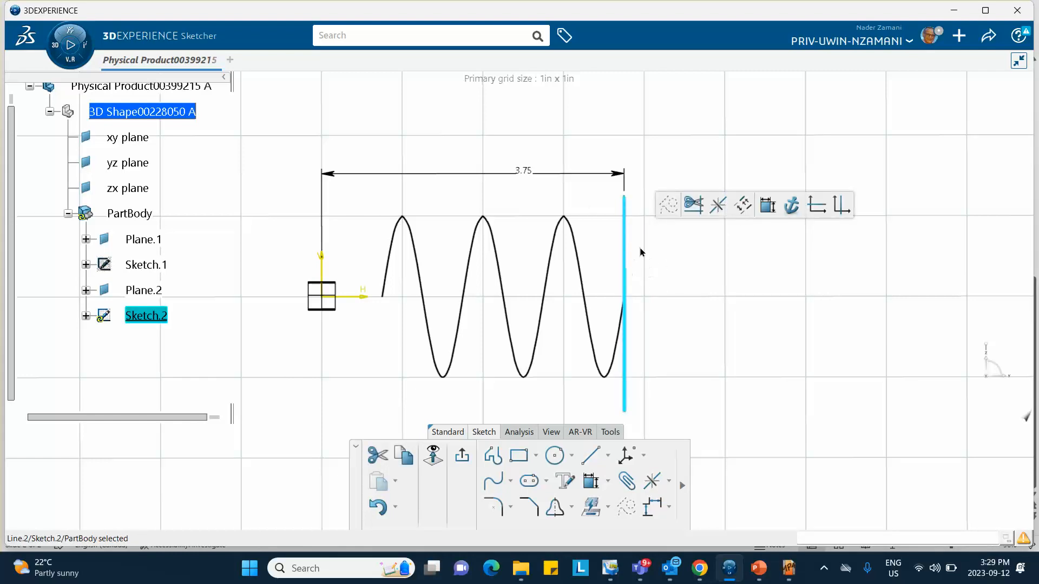
pyautogui.press('Delete')
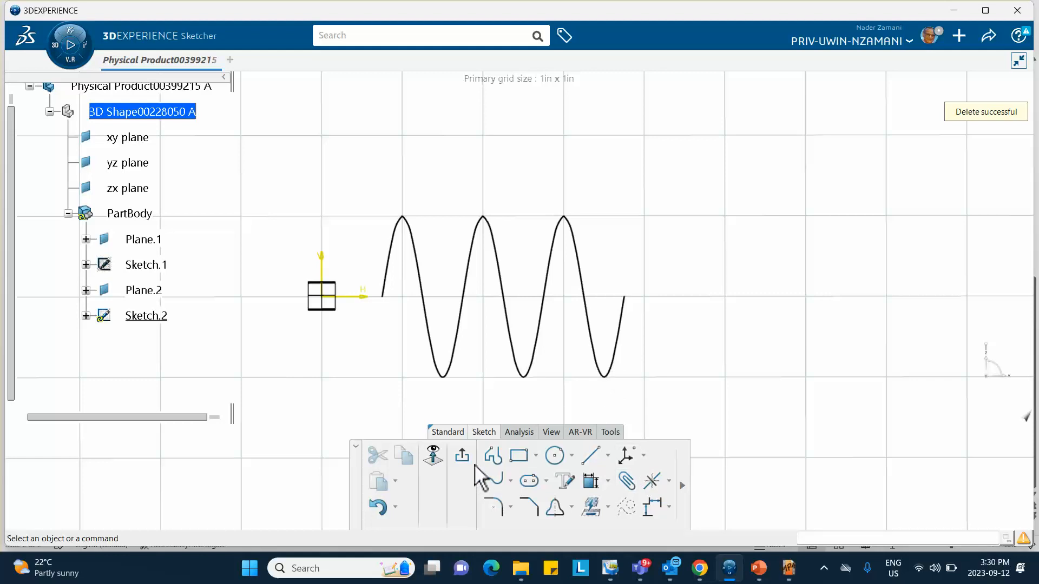
# Exit the sketch to the 3D model and show the hidden original wave sketch, Sketch.1
pyautogui.click(462, 455)
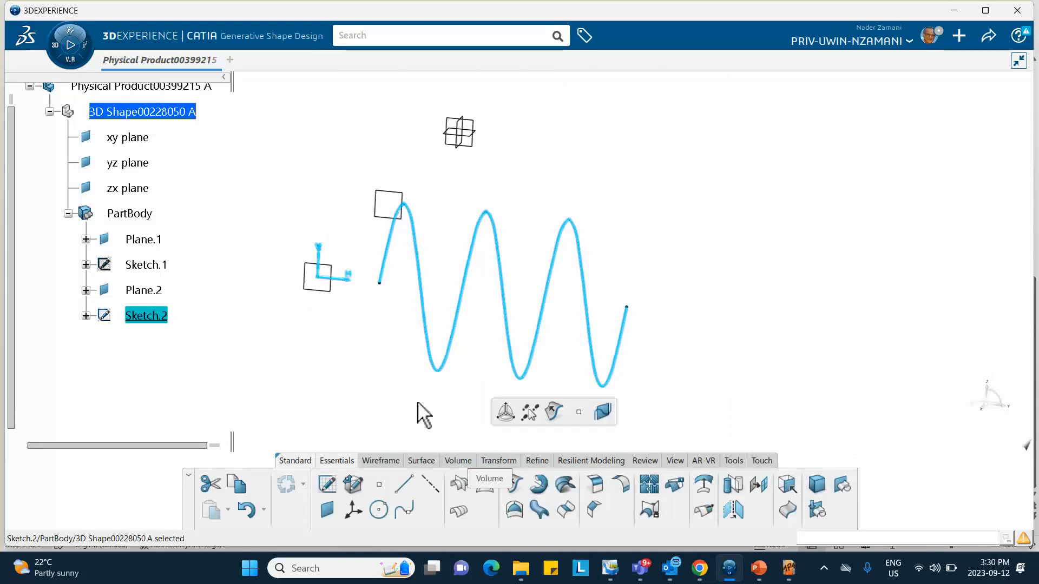
pyautogui.moveTo(597, 216); pyautogui.dragTo(612, 214, button='middle')
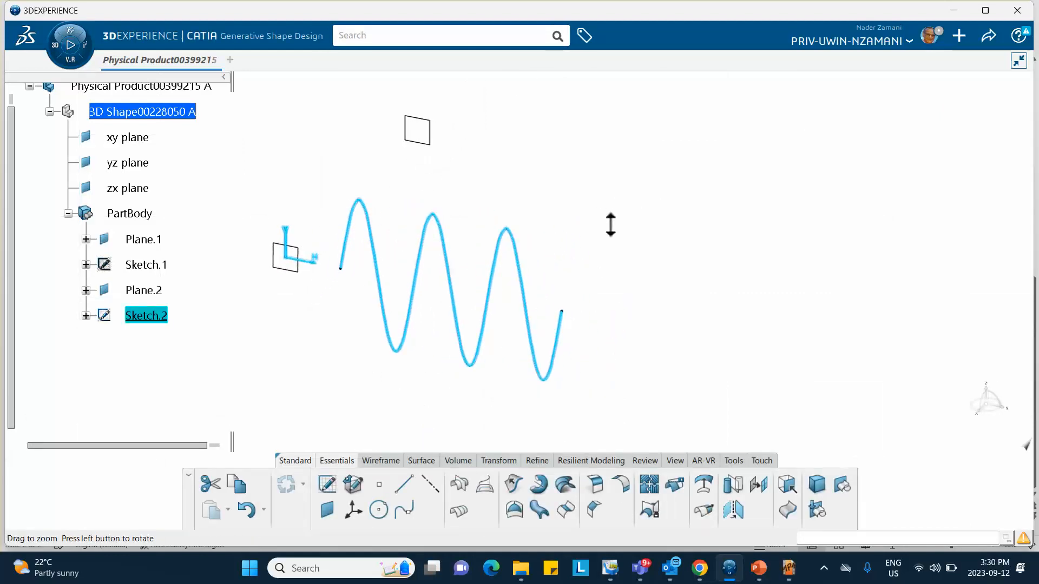
pyautogui.rightClick(152, 266)
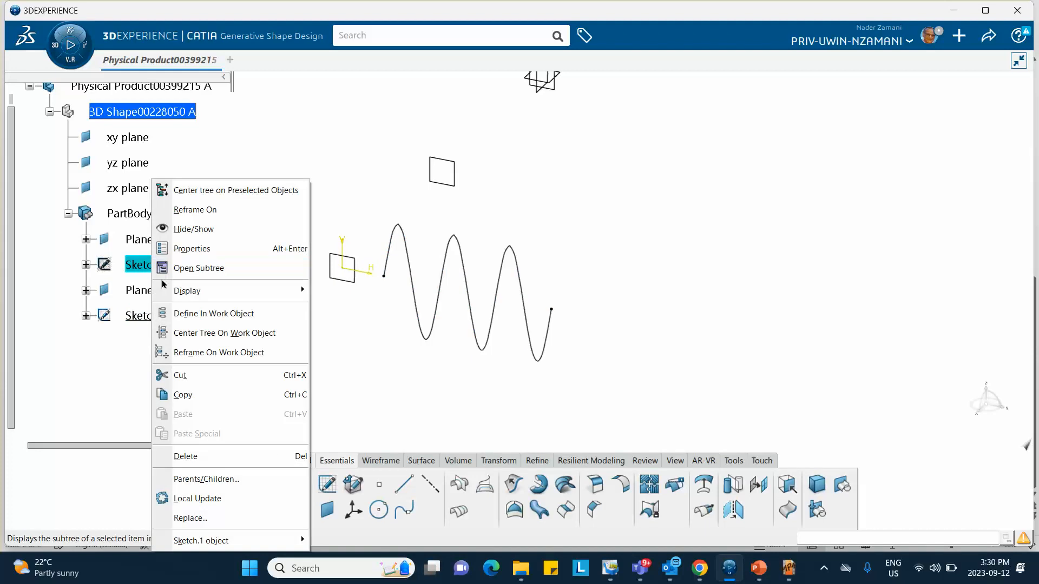
pyautogui.click(196, 229)
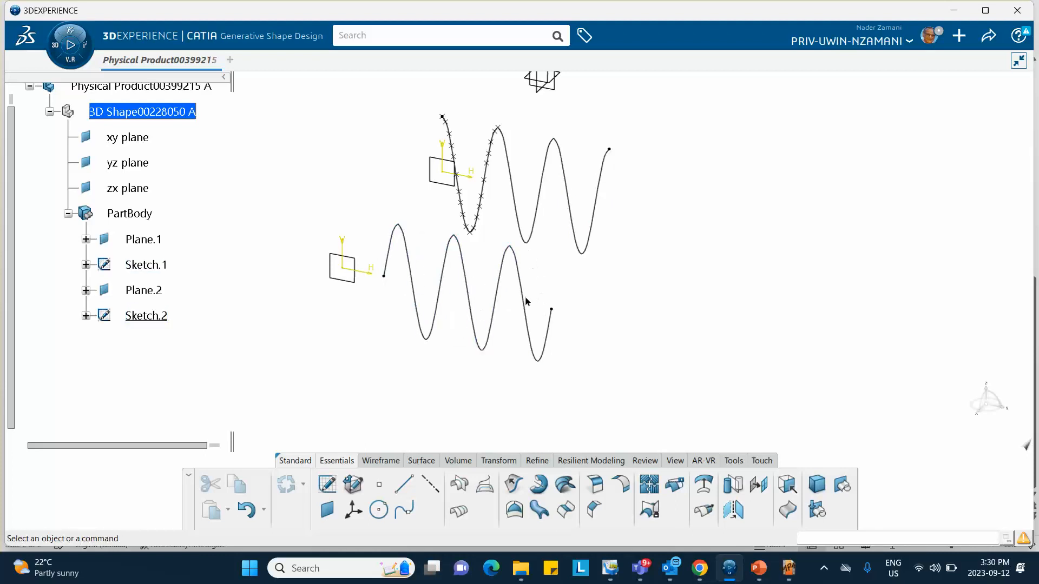
# Switch to PowerPoint to compare the result with the three-cycle sine diagram on the first slide, and return to the model
pyautogui.moveTo(729, 579)
pyautogui.click(755, 570)
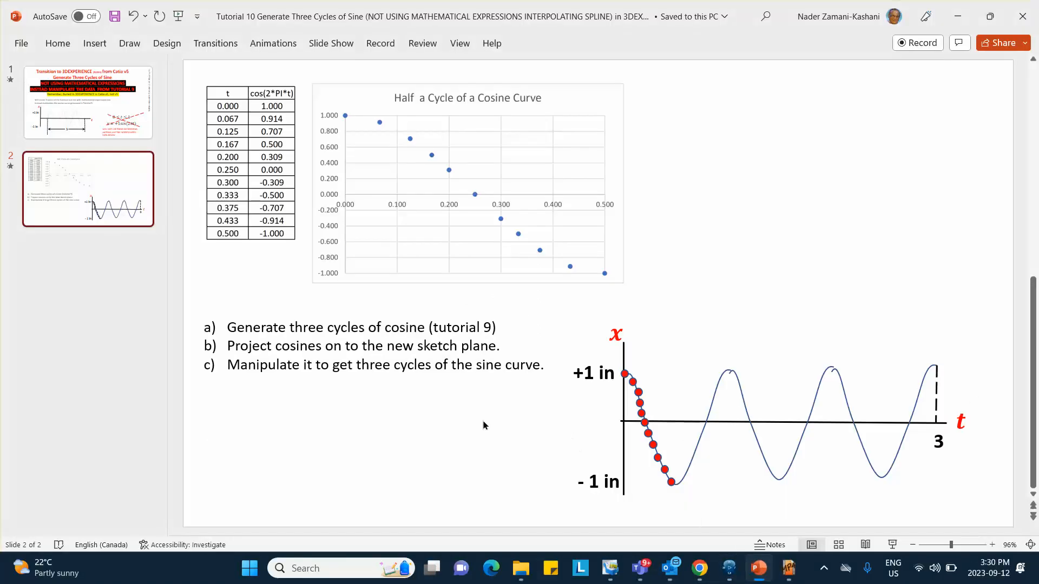
pyautogui.click(109, 128)
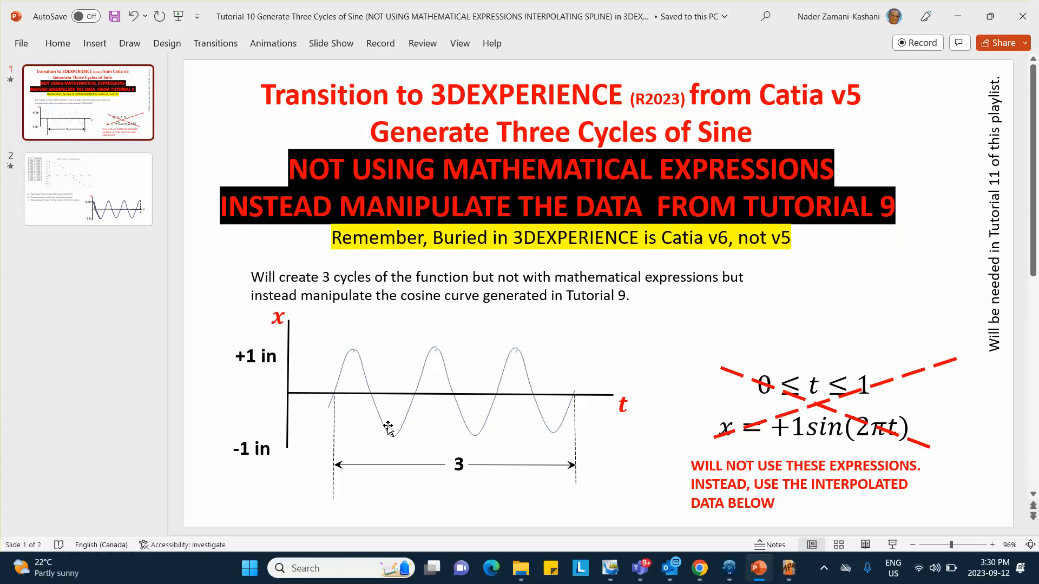
pyautogui.click(957, 16)
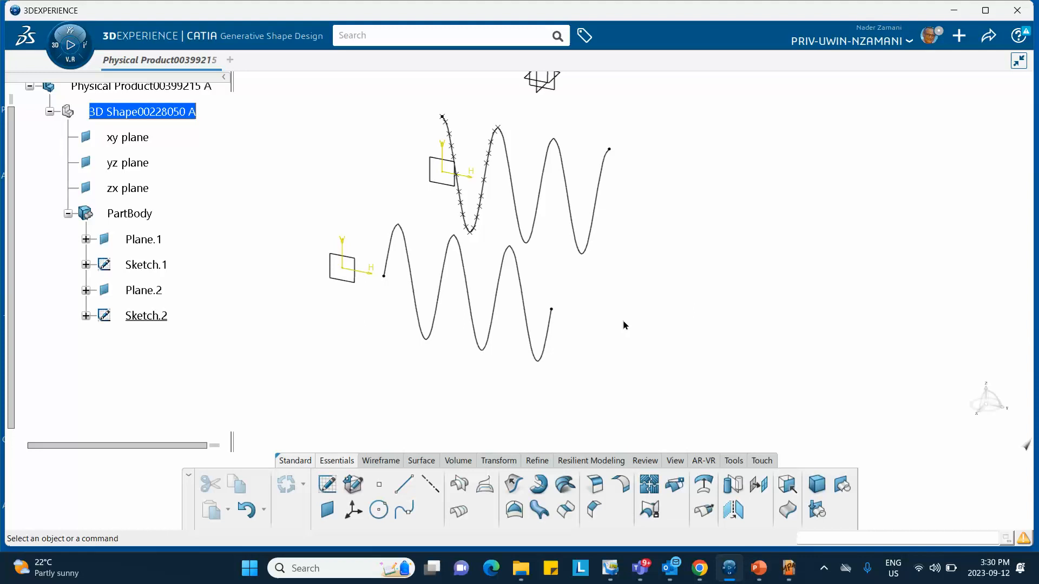
# Save the physical product containing both wave sketches
pyautogui.click(978, 30)
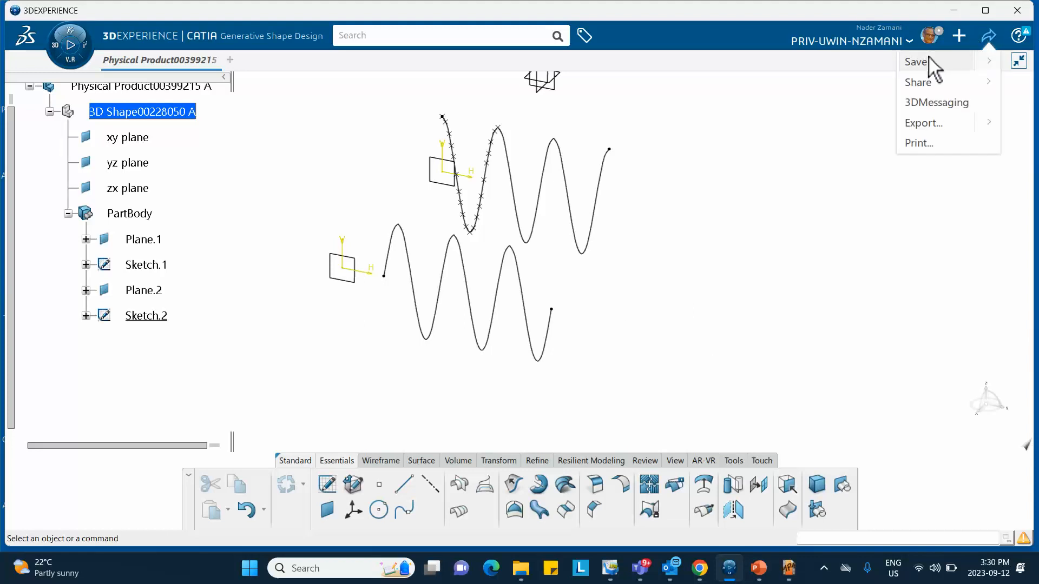
pyautogui.click(927, 65)
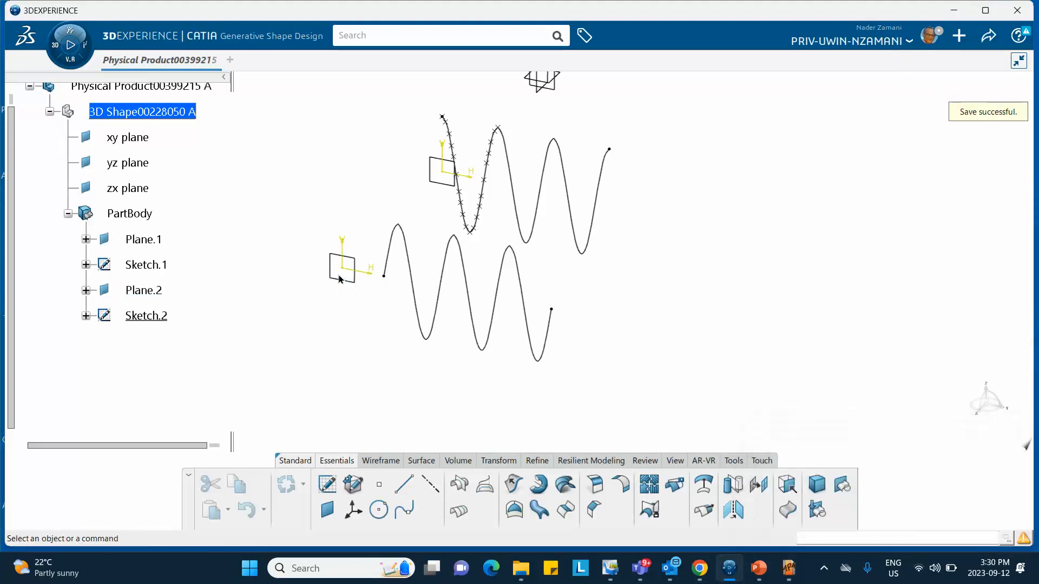
# Create a third plane offset 4 in from Plane.2, on the side away from the original wave
pyautogui.moveTo(263, 343)
pyautogui.mouseDown(button='middle')
pyautogui.moveTo(292, 316)
pyautogui.moveTo(336, 345)
pyautogui.moveTo(320, 372)
pyautogui.mouseUp(button='middle')
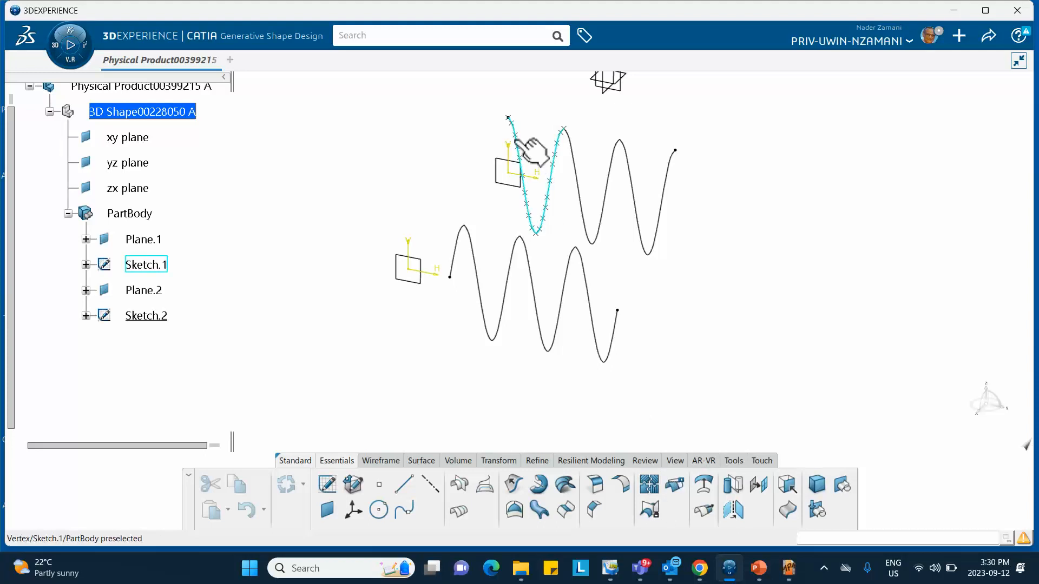
pyautogui.moveTo(643, 304)
pyautogui.mouseDown(button='middle')
pyautogui.moveTo(642, 317)
pyautogui.moveTo(646, 306)
pyautogui.mouseUp(button='middle')
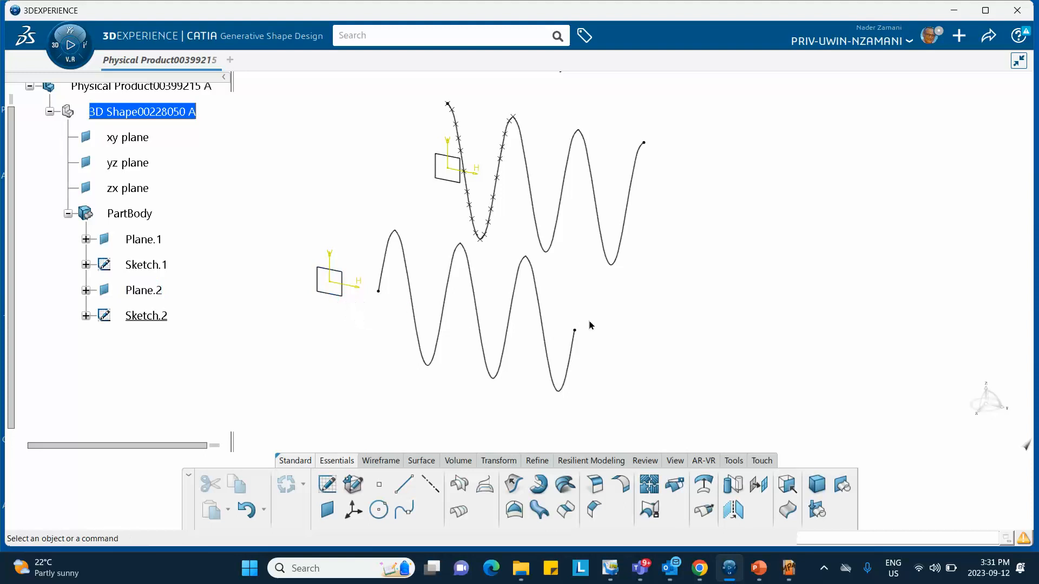
pyautogui.click(327, 509)
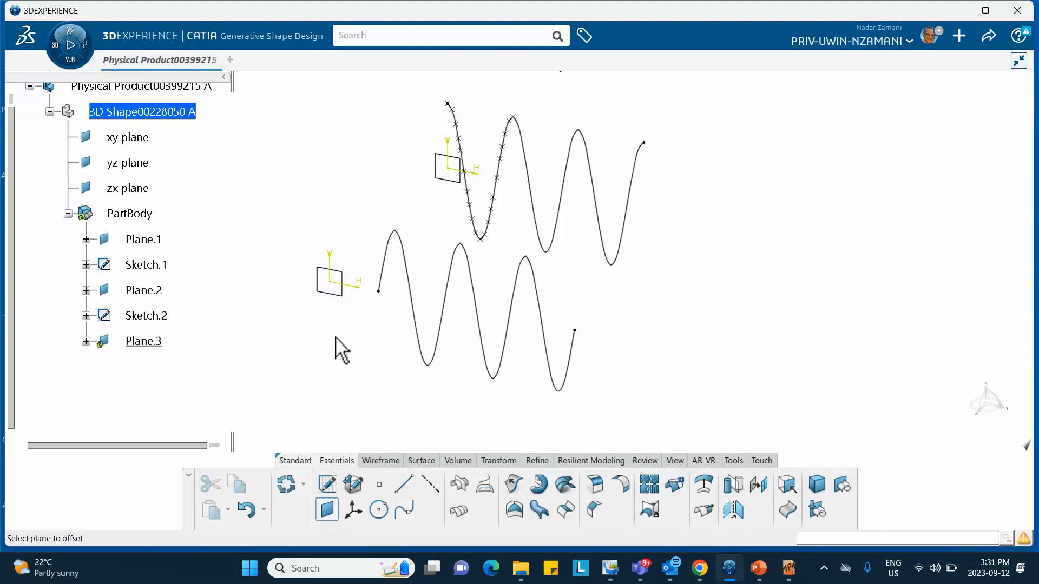
pyautogui.click(334, 295)
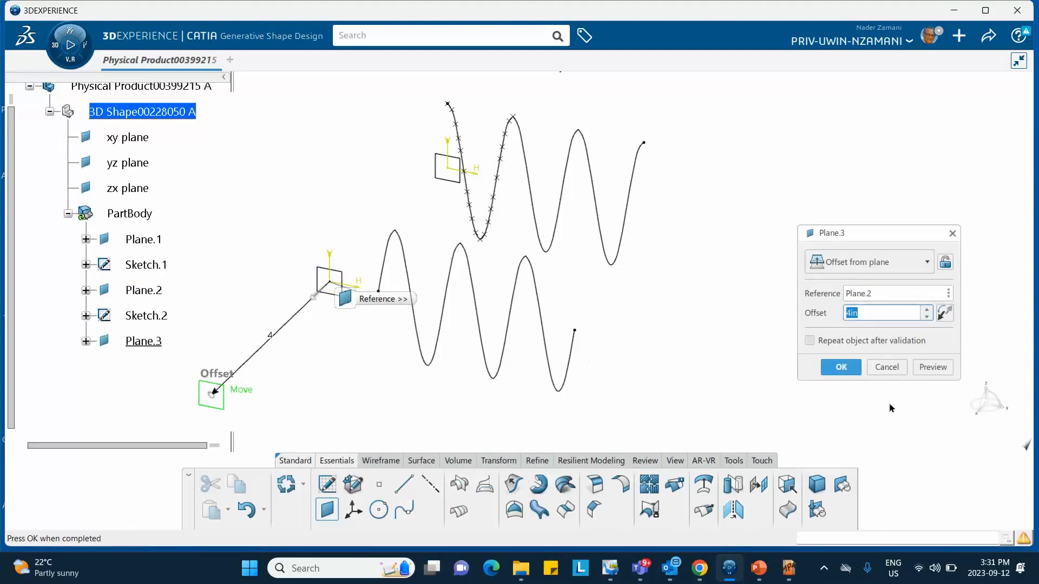
pyautogui.click(840, 367)
# Open a new positioned sketch on the new offset plane, Plane.3
pyautogui.moveTo(391, 364); pyautogui.dragTo(552, 280, button='middle')
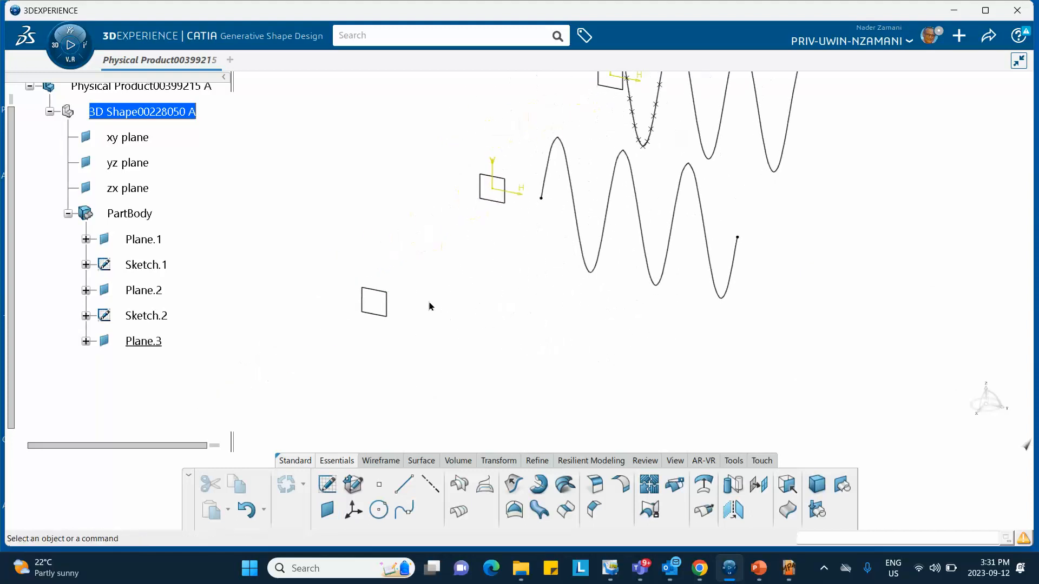
pyautogui.click(387, 302)
pyautogui.click(480, 255)
pyautogui.moveTo(510, 260)
pyautogui.mouseDown(button='middle')
pyautogui.moveTo(436, 348)
pyautogui.moveTo(454, 368)
pyautogui.mouseUp(button='middle')
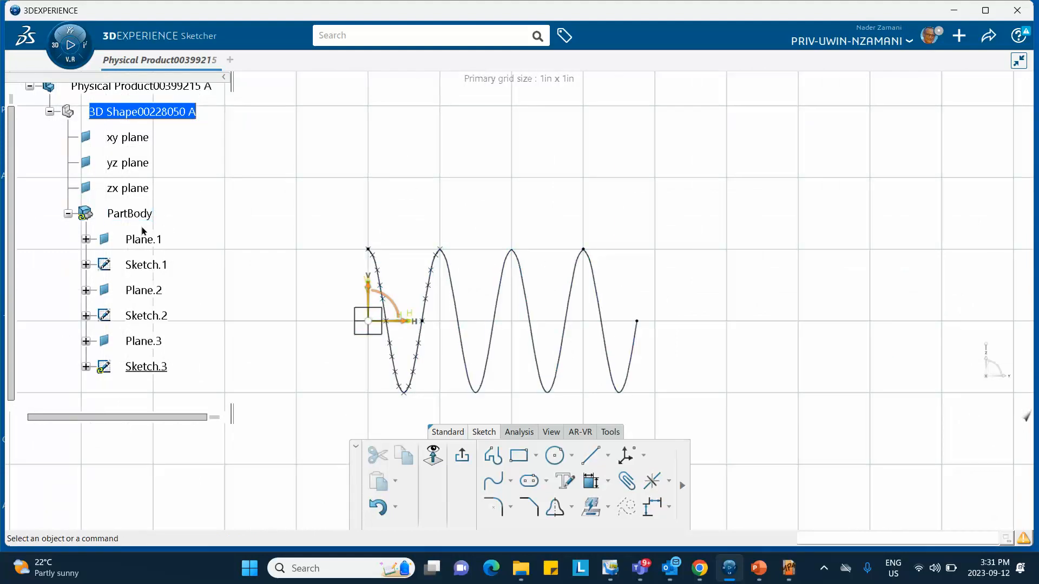
# Hide the two earlier wave sketches, Sketch.1 and Sketch.2
pyautogui.scroll(-3, 157, 189)
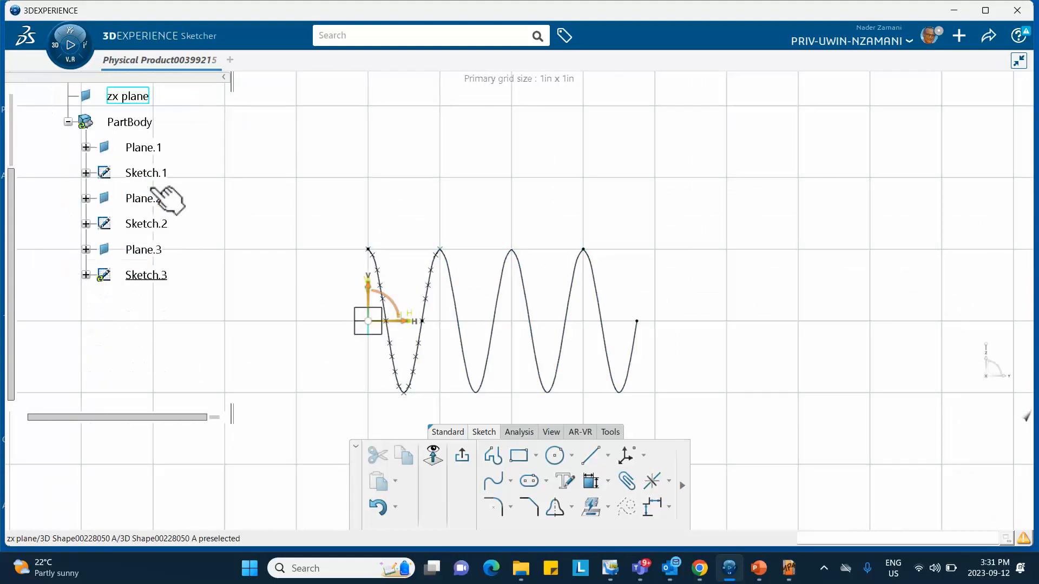
pyautogui.rightClick(151, 175)
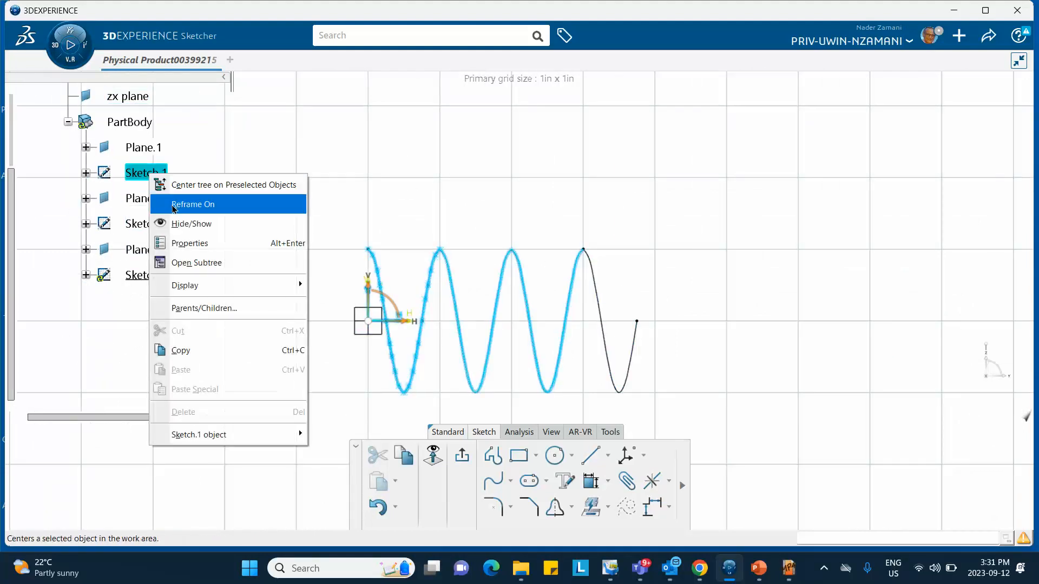
pyautogui.click(183, 226)
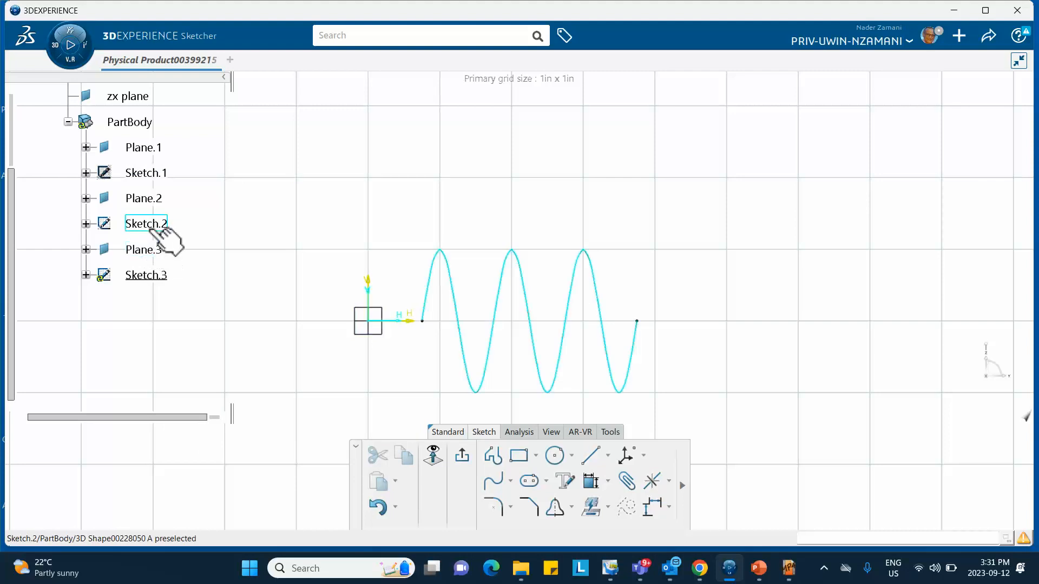
pyautogui.rightClick(155, 228)
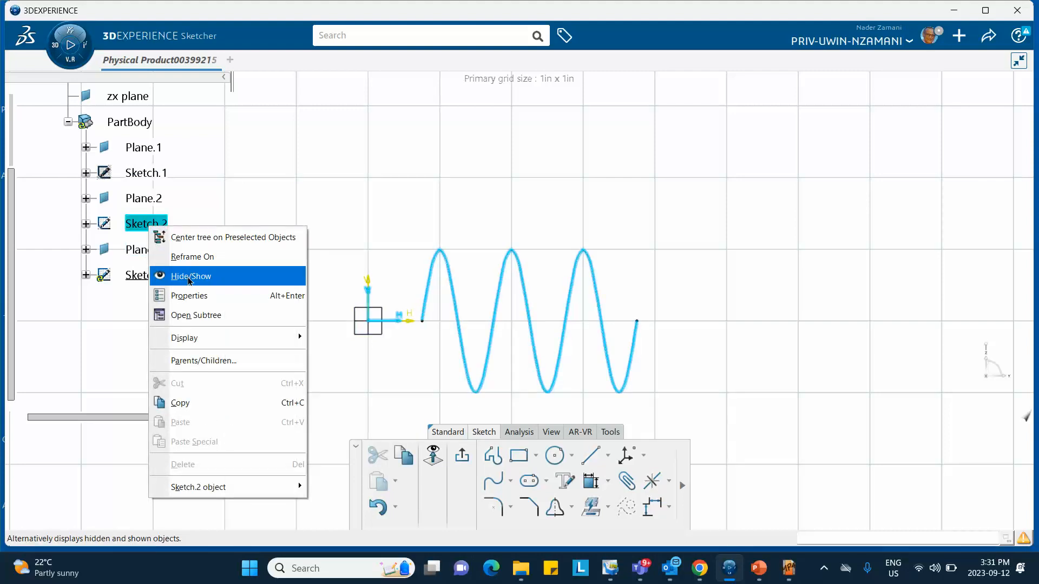
pyautogui.click(203, 277)
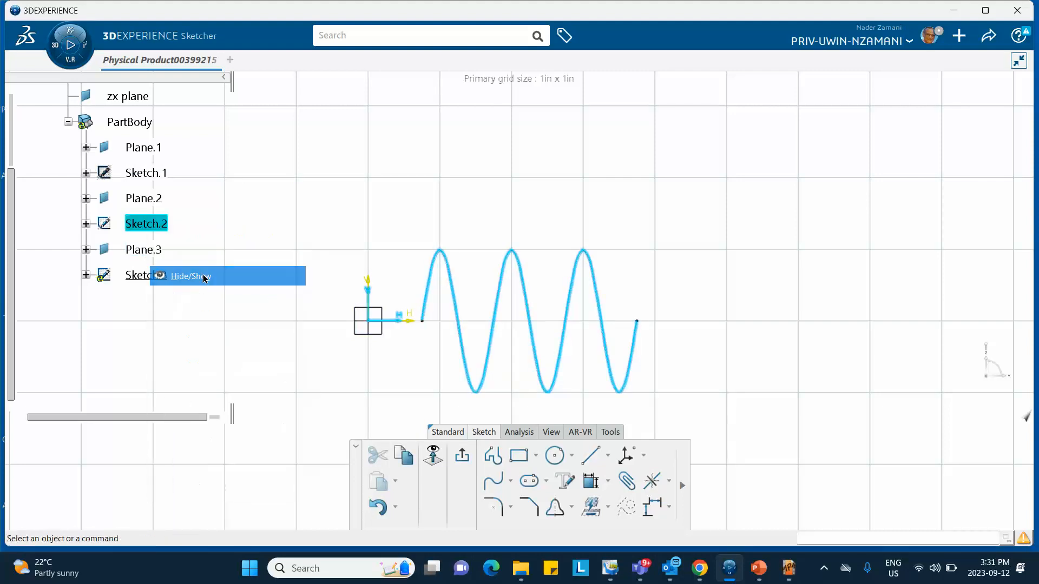
# Sketch a slanted line about 3.2 in long from the origin, rising at about 23 degrees in the positive H and V directions
pyautogui.click(591, 455)
pyautogui.click(375, 327)
pyautogui.click(578, 231)
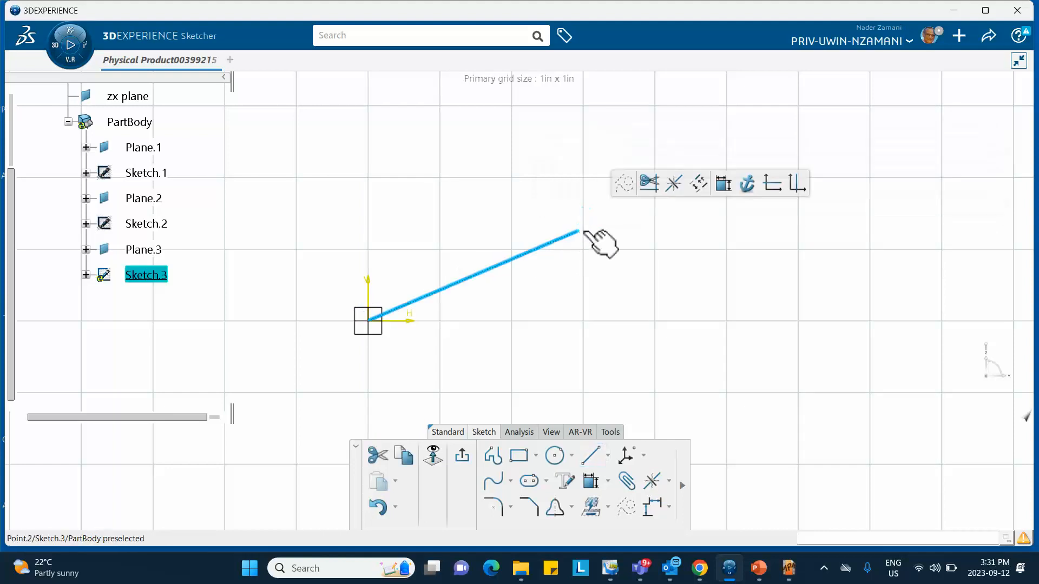
# Constrain the angle between the slanted line and the H axis to 45 degrees
pyautogui.click(592, 481)
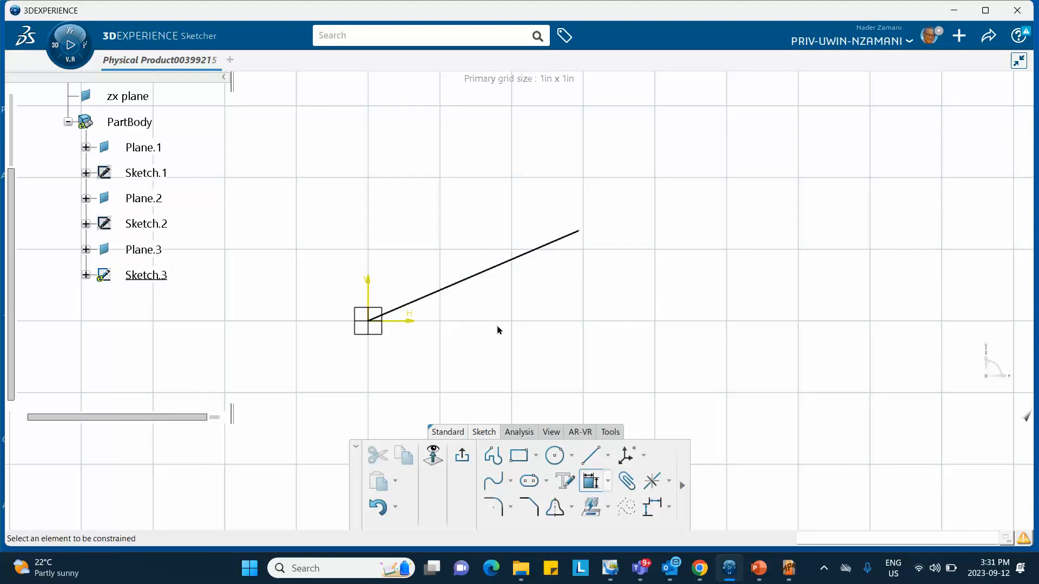
pyautogui.click(487, 270)
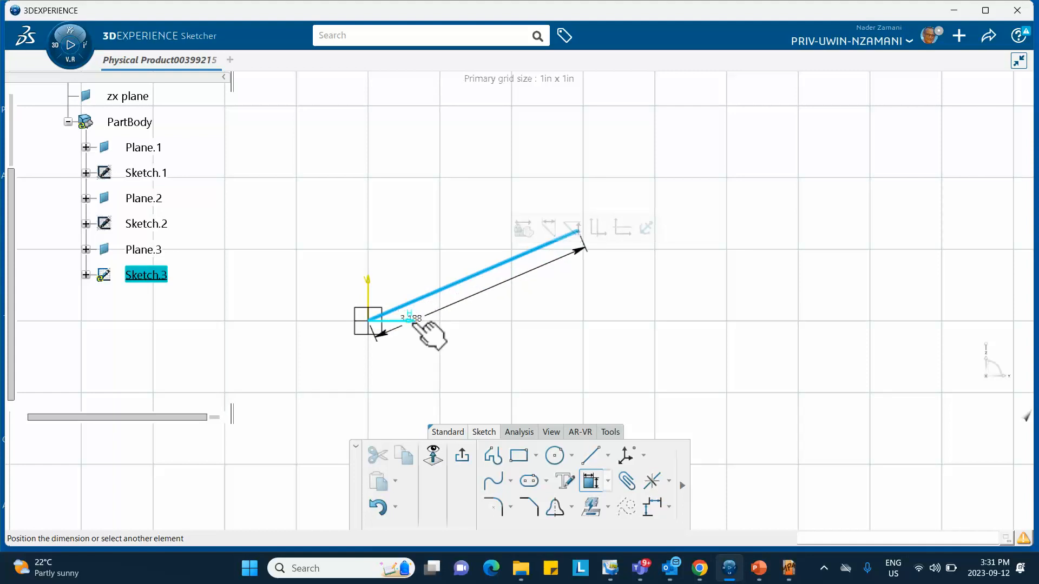
pyautogui.click(427, 321)
pyautogui.click(523, 323)
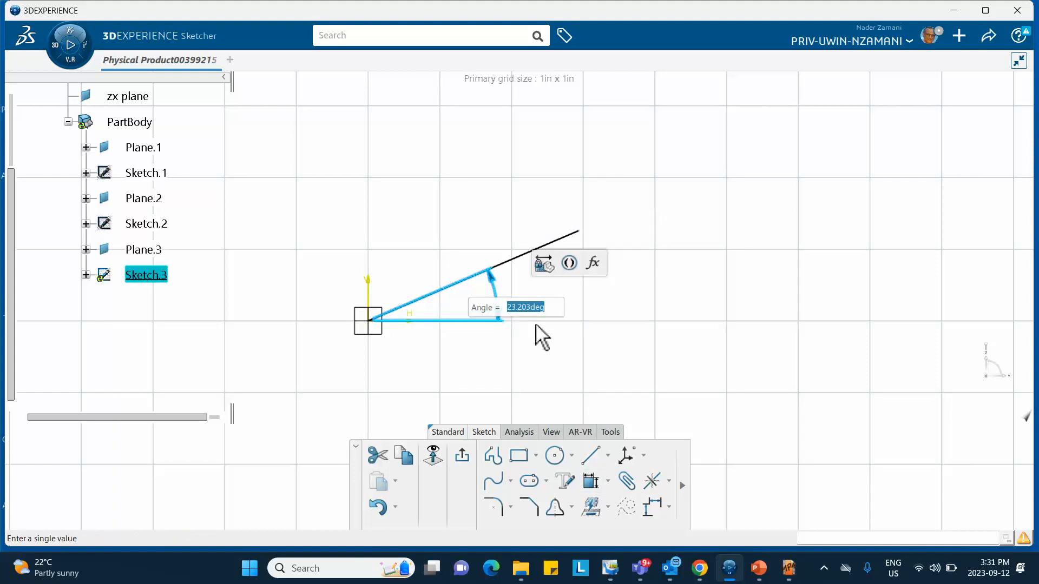
pyautogui.write('45')
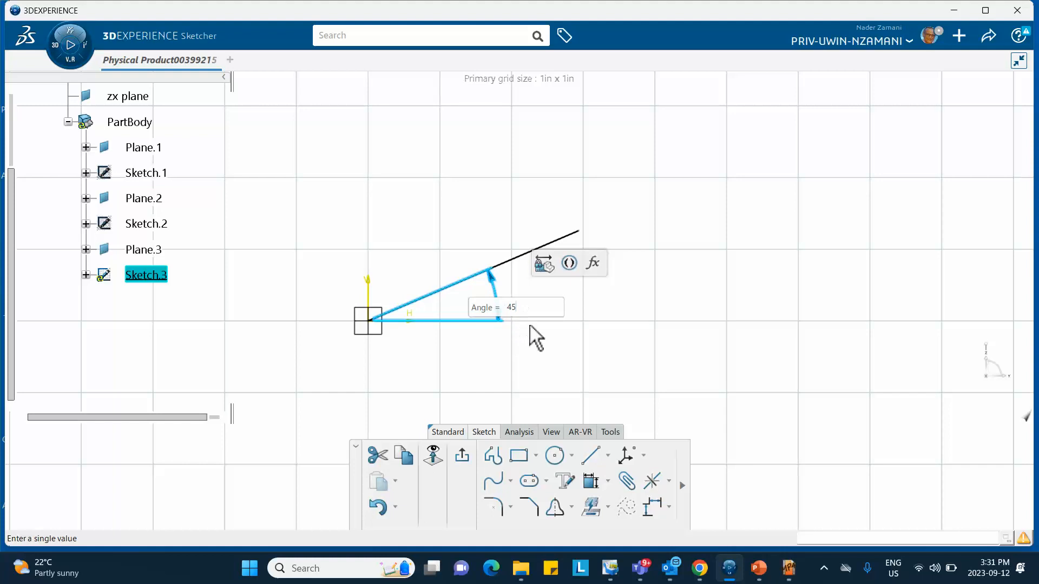
pyautogui.press('Return')
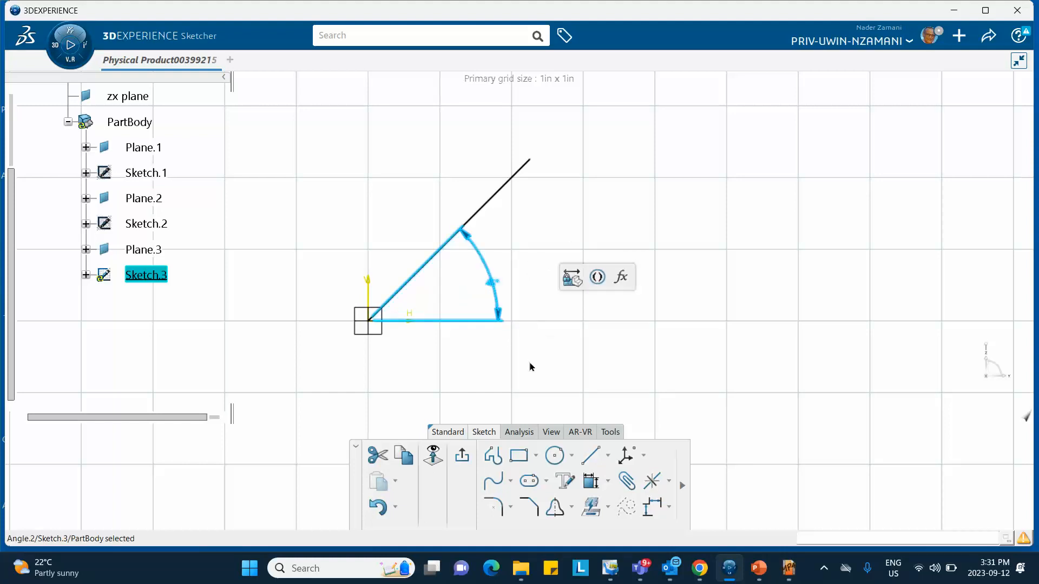
# Constrain the horizontal distance between the slanted line's upper endpoint and the V axis to 1 in
pyautogui.click(592, 481)
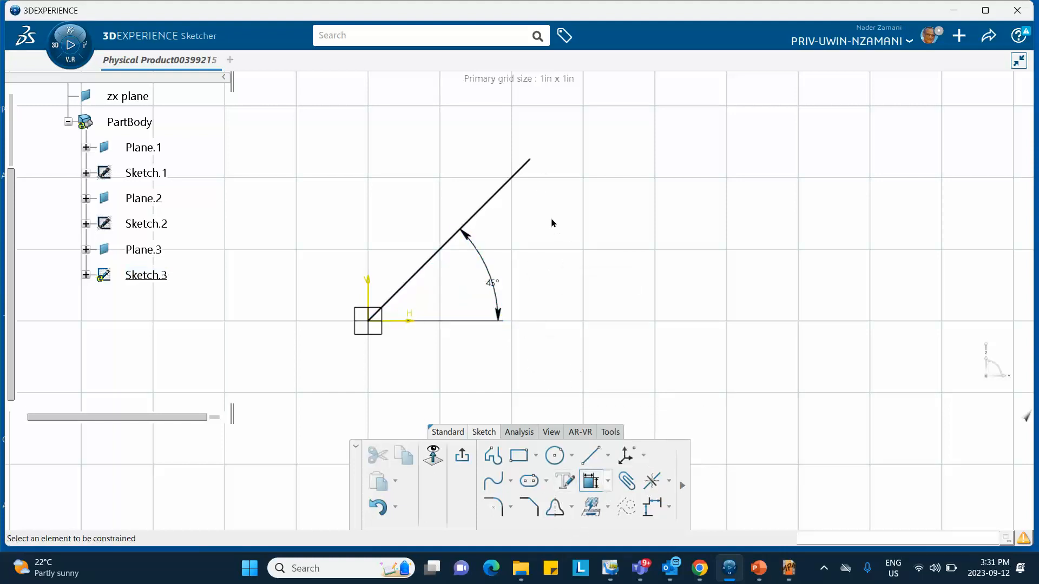
pyautogui.click(529, 161)
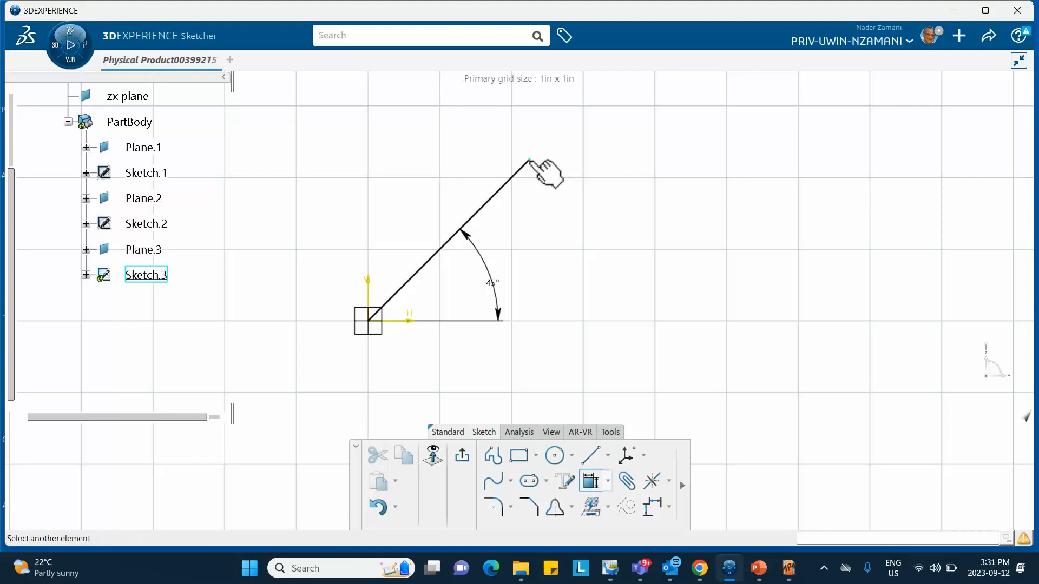
pyautogui.click(369, 283)
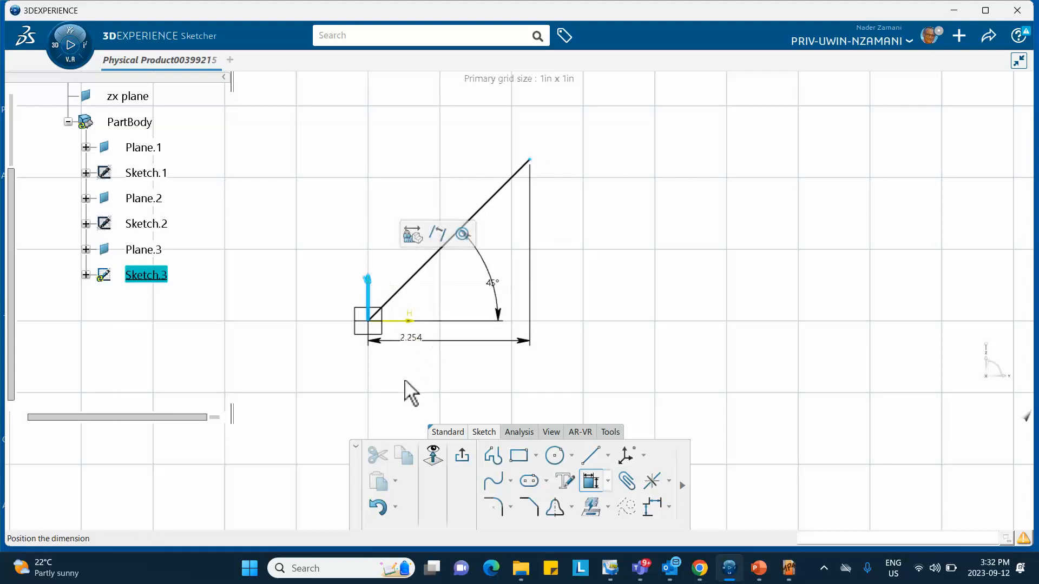
pyautogui.click(427, 398)
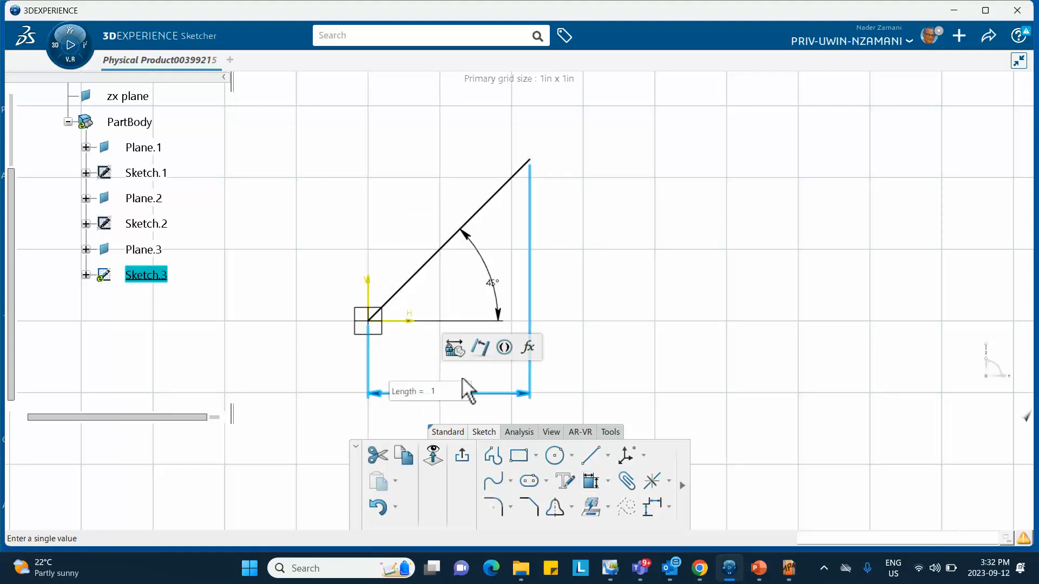
pyautogui.write('1')
pyautogui.press('Return')
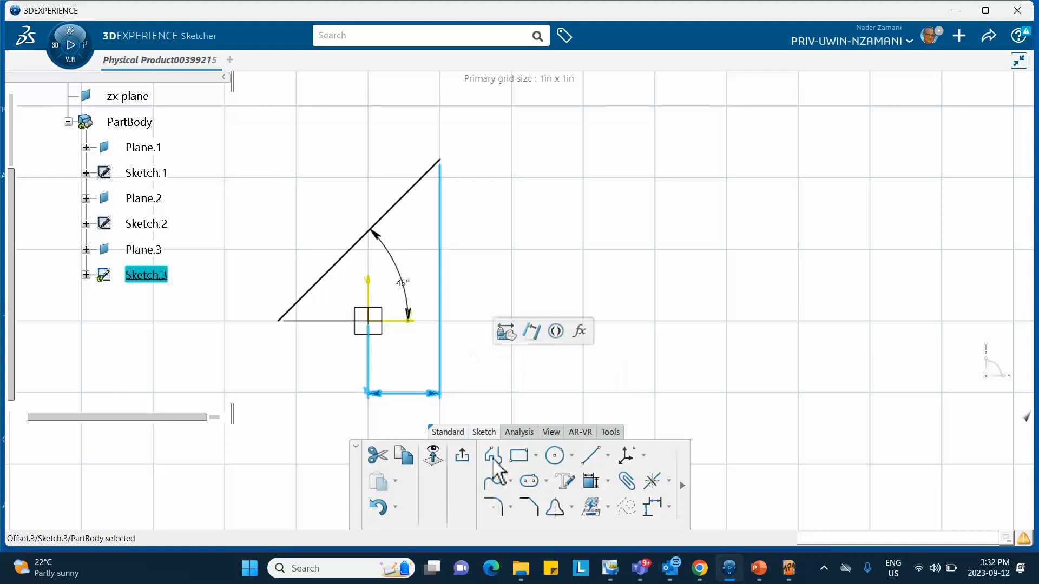
# Exit the sketch and show the two hidden wave sketches, Sketch.1 and Sketch.2
pyautogui.click(462, 456)
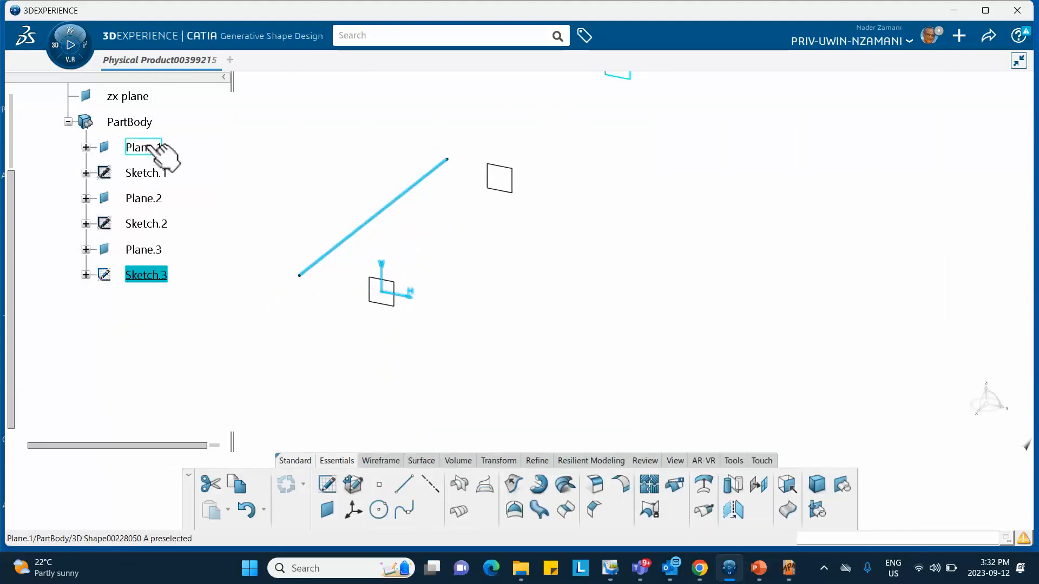
pyautogui.rightClick(137, 173)
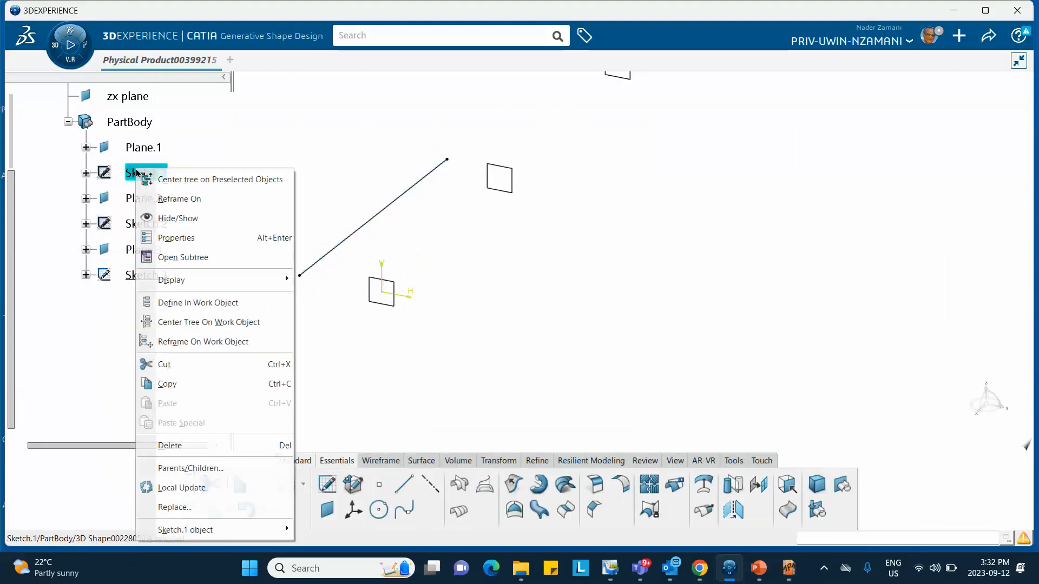
pyautogui.click(164, 226)
pyautogui.rightClick(159, 231)
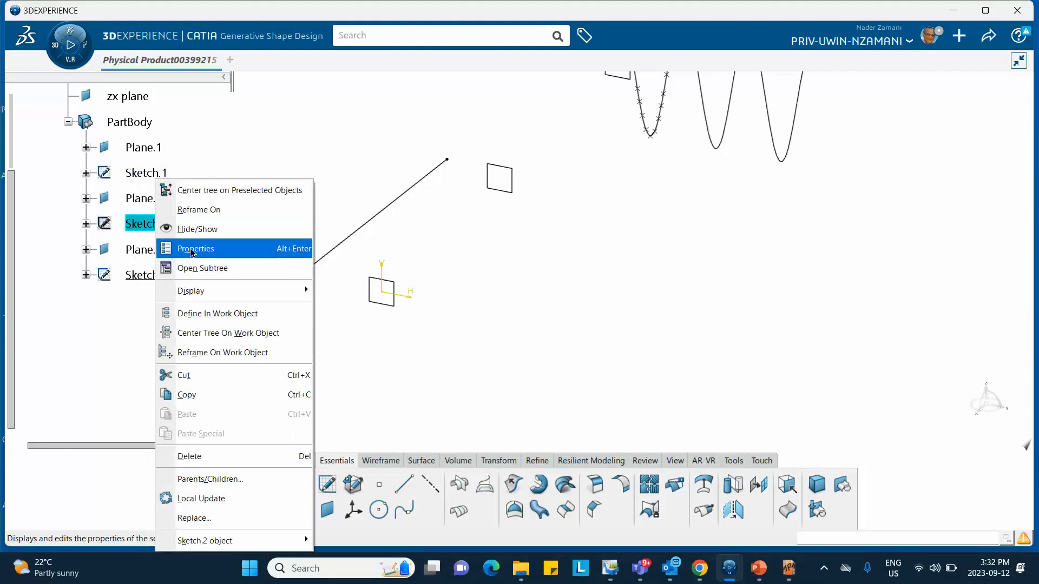
pyautogui.click(195, 229)
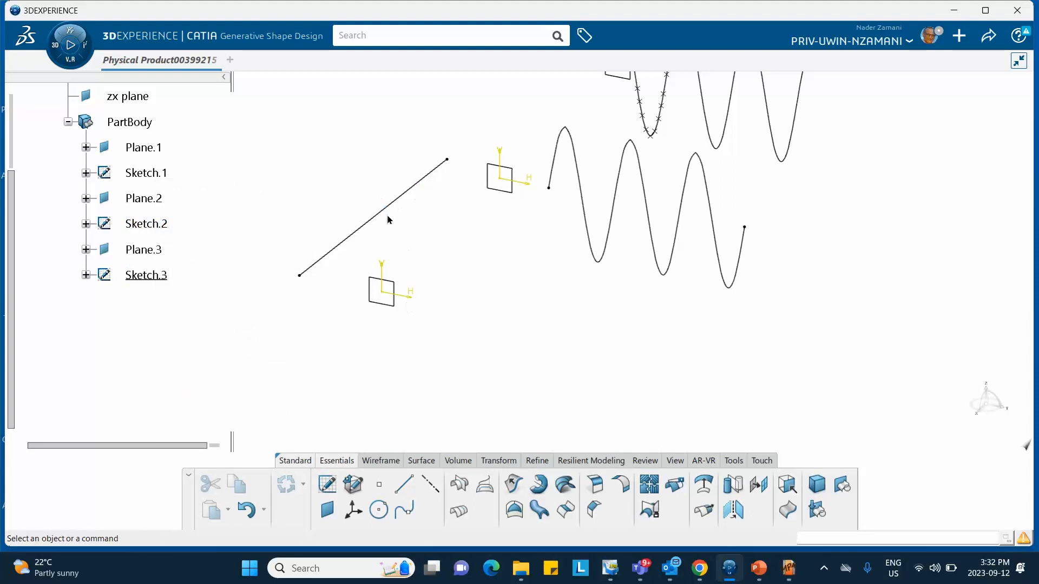
pyautogui.moveTo(401, 232); pyautogui.dragTo(361, 315, button='middle')
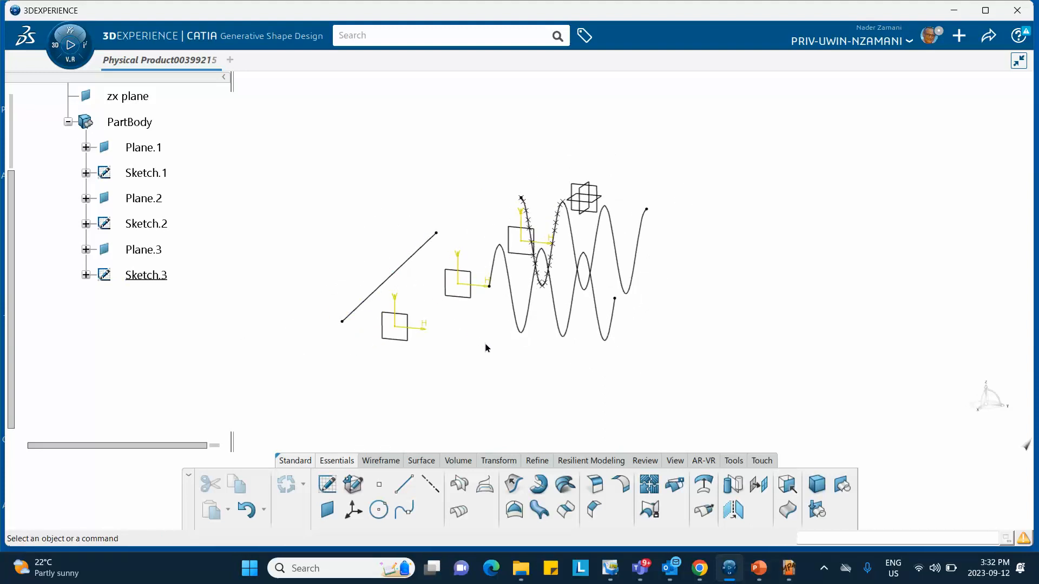
# Reopen Sketch.3 and delete the 1 in horizontal dimension between the line's endpoint and the V axis
pyautogui.doubleClick(401, 268)
pyautogui.moveTo(371, 248); pyautogui.dragTo(408, 160, button='middle')
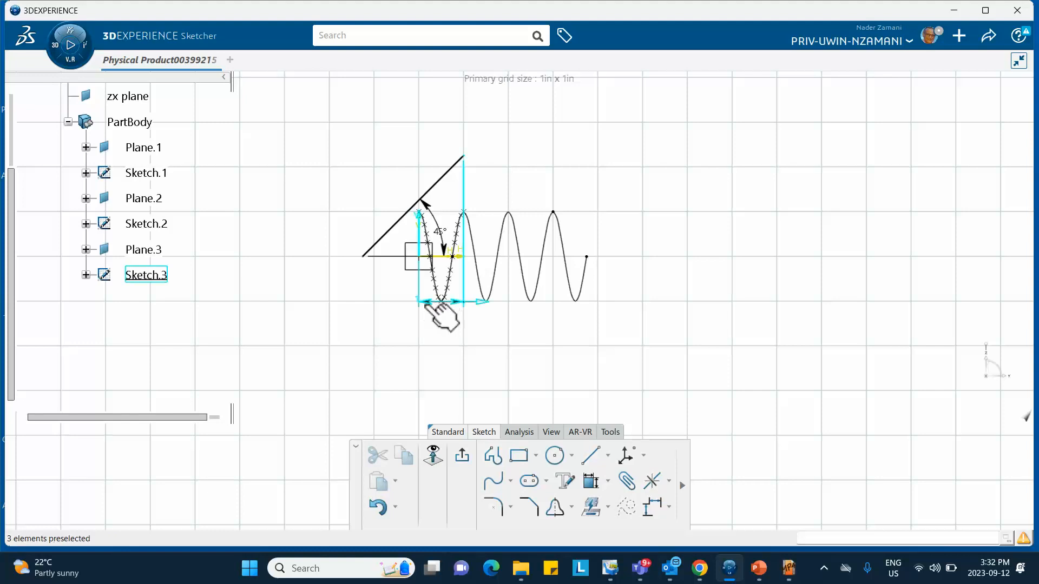
pyautogui.moveTo(457, 306)
pyautogui.mouseDown(button='middle')
pyautogui.moveTo(532, 377)
pyautogui.moveTo(452, 185)
pyautogui.moveTo(460, 295)
pyautogui.mouseUp(button='middle')
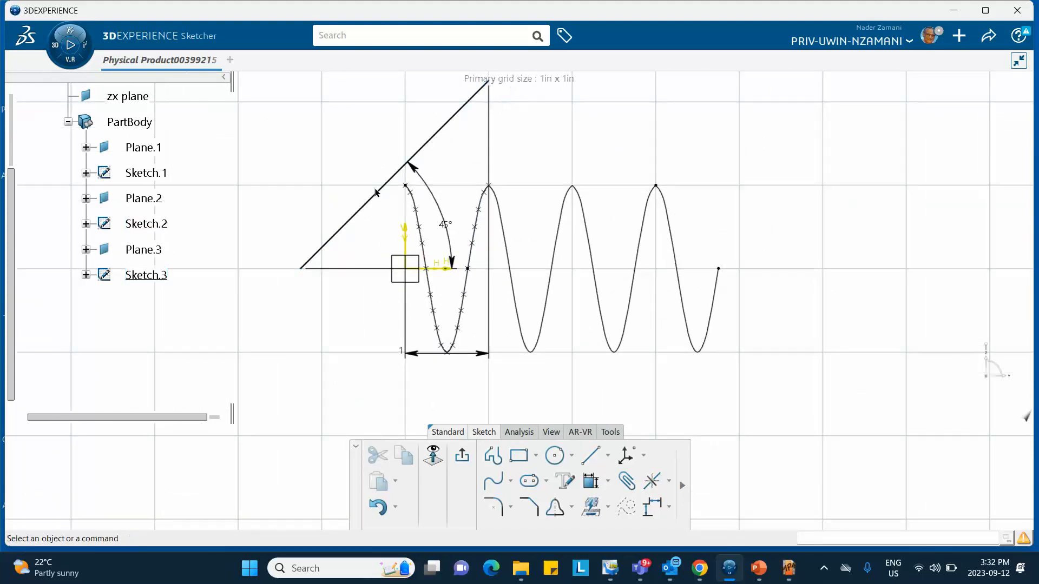
pyautogui.click(481, 355)
pyautogui.press('Delete')
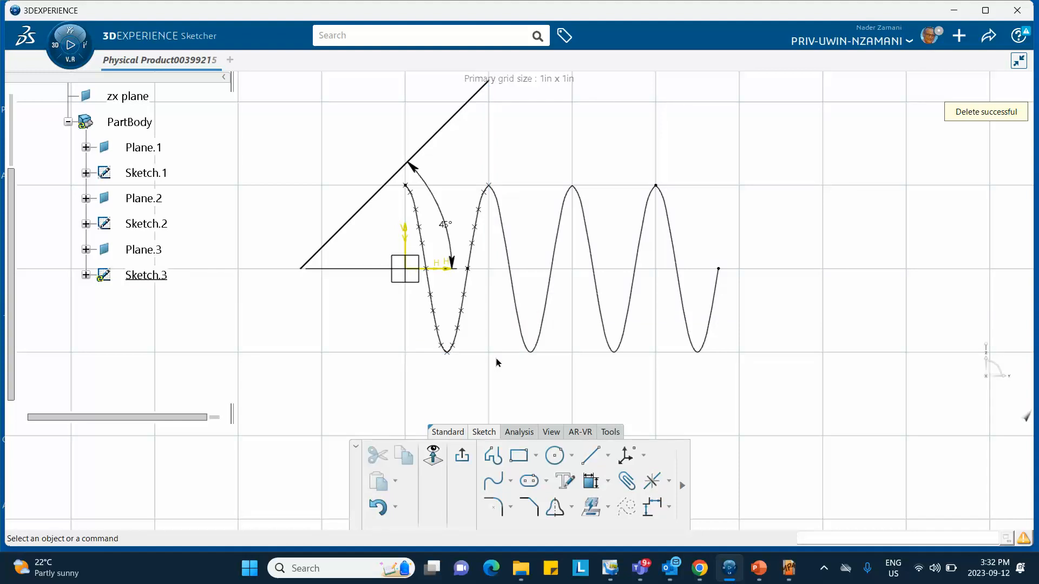
# Dimension the slanted line in the horizontal measure direction and set its length to 1 in
pyautogui.click(592, 480)
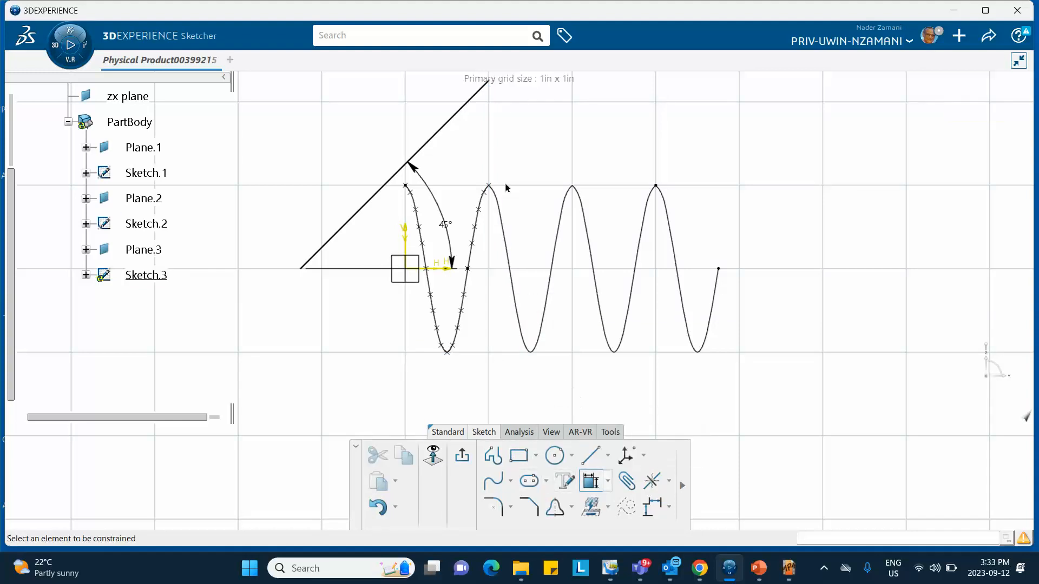
pyautogui.click(481, 91)
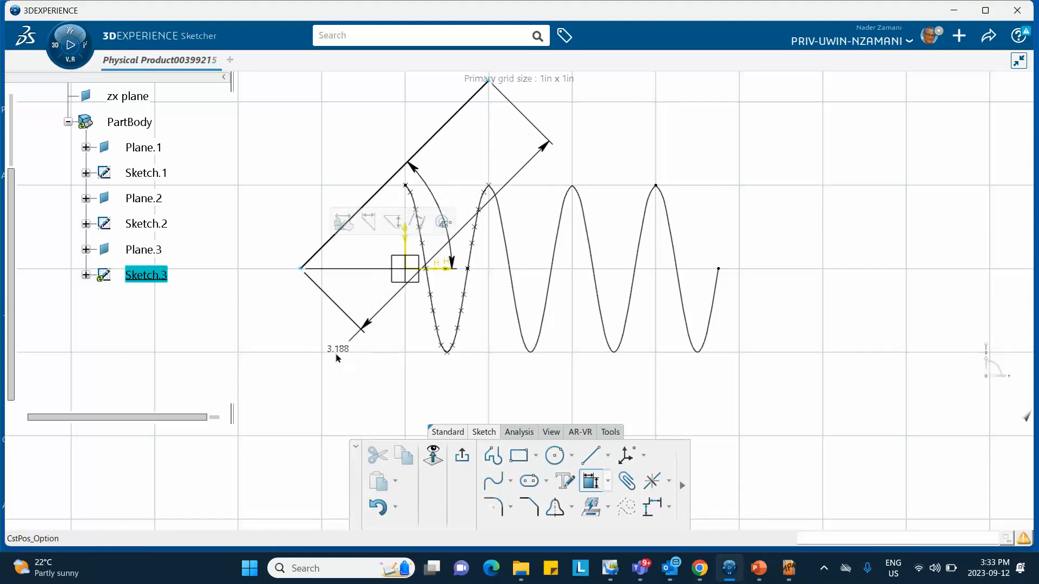
pyautogui.rightClick(341, 356)
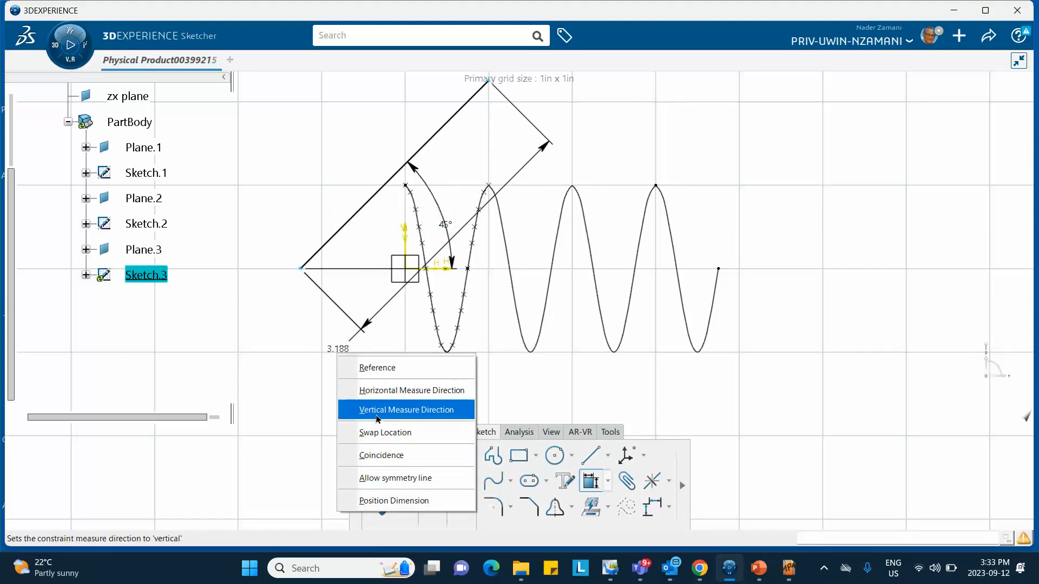
pyautogui.click(387, 391)
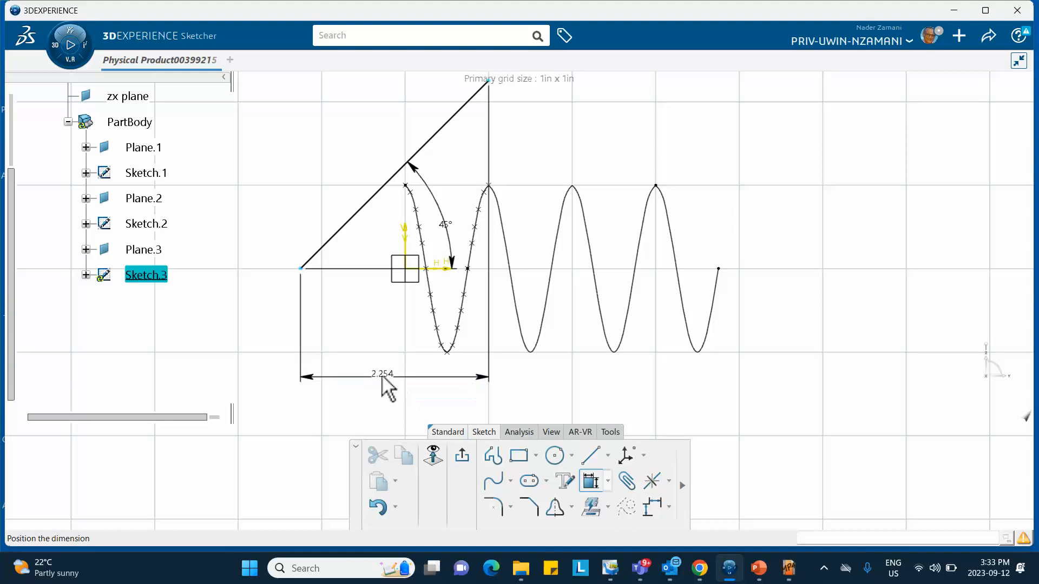
pyautogui.click(382, 377)
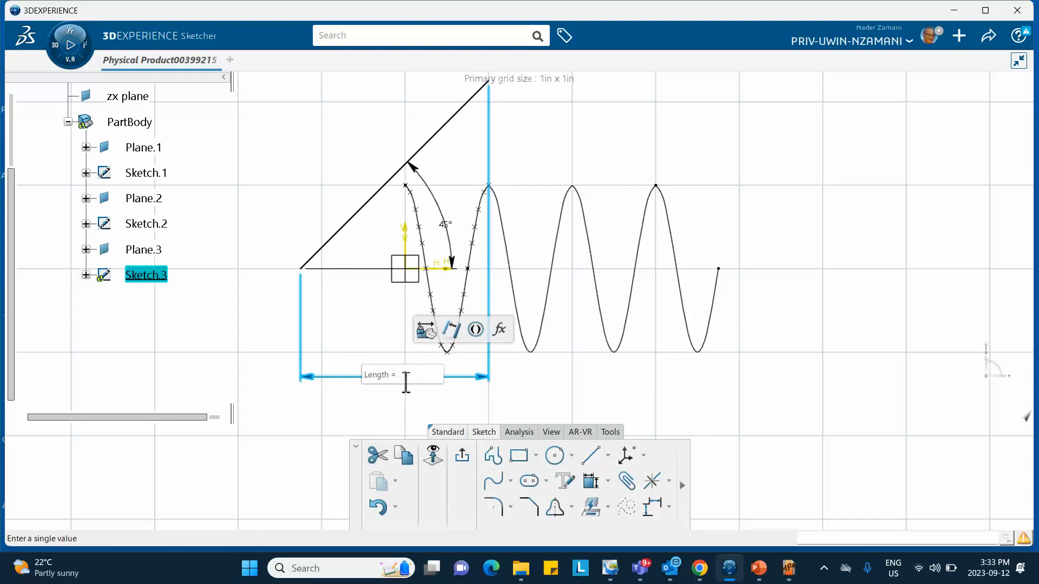
pyautogui.write('1')
pyautogui.press('Return')
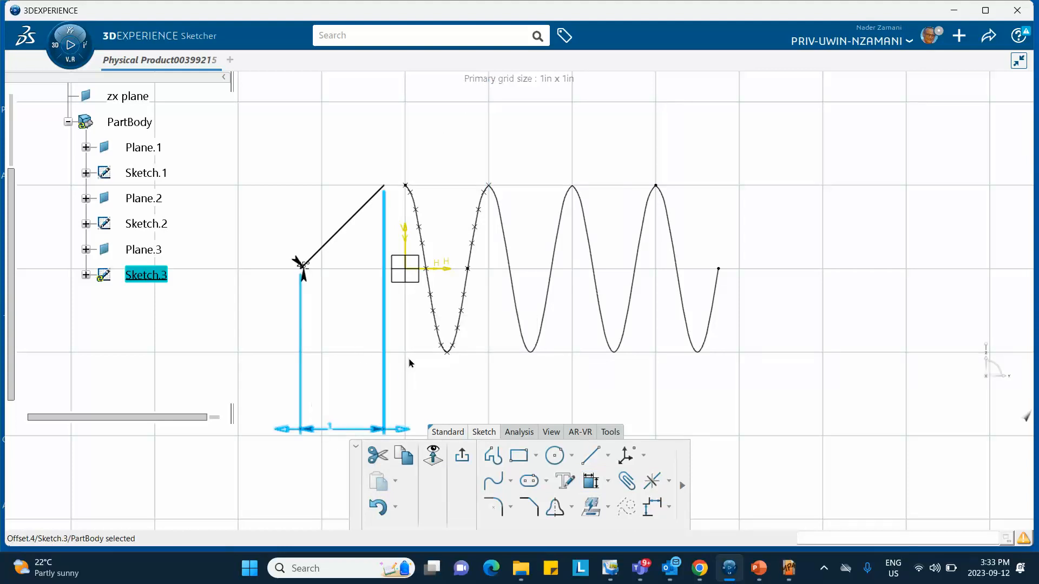
pyautogui.click(419, 388)
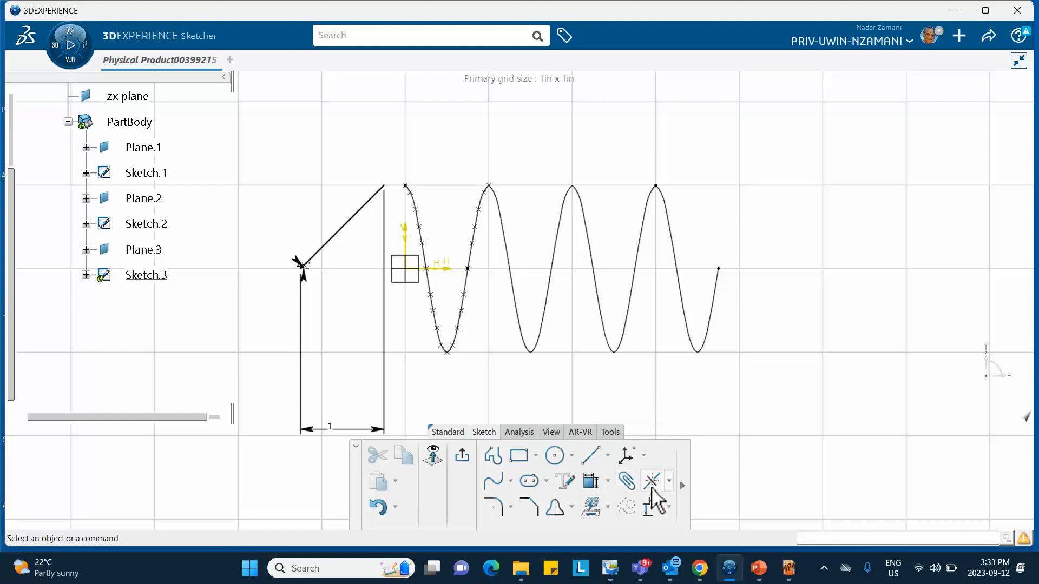
# Exit Sketch.3 and save the model
pyautogui.click(466, 453)
pyautogui.moveTo(466, 308); pyautogui.dragTo(443, 330, button='middle')
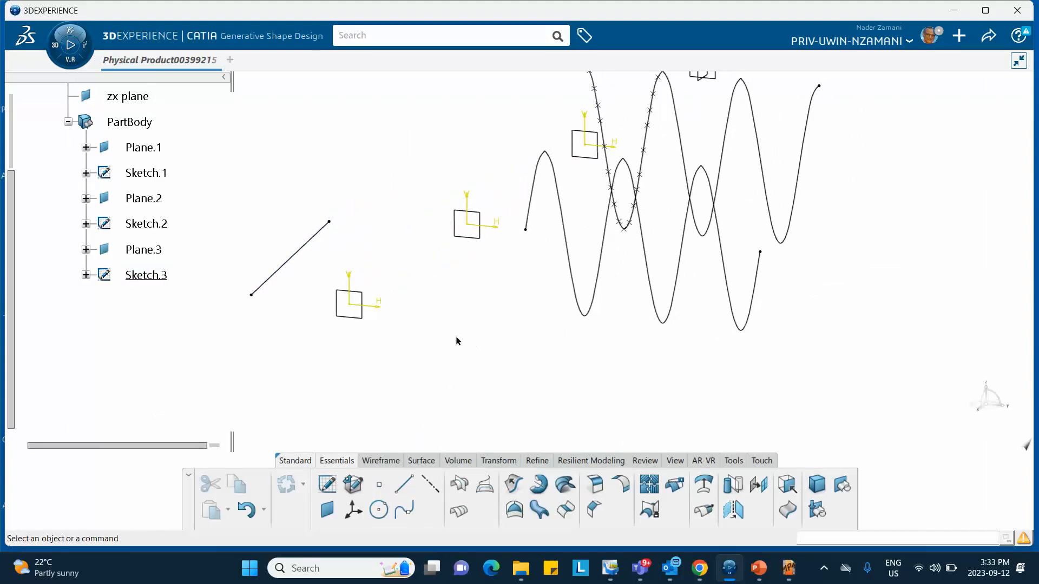
pyautogui.click(960, 34)
pyautogui.click(992, 39)
pyautogui.click(932, 66)
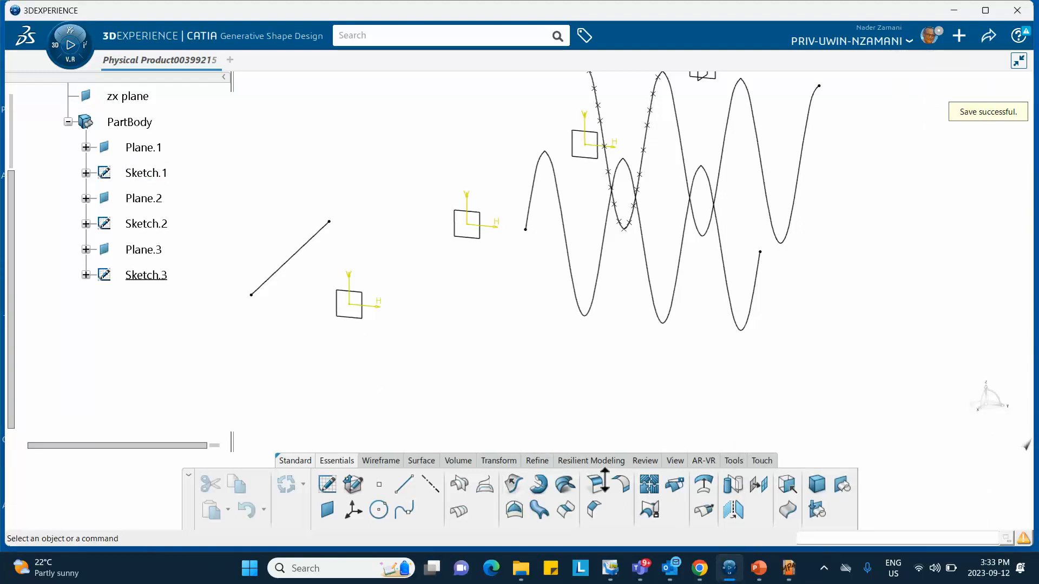
# Join the three wave edges of Sketch.1 into a single curve, keeping the default join options
pyautogui.click(649, 484)
pyautogui.moveTo(557, 374)
pyautogui.mouseDown(button='middle')
pyautogui.moveTo(528, 352)
pyautogui.moveTo(401, 410)
pyautogui.mouseUp(button='middle')
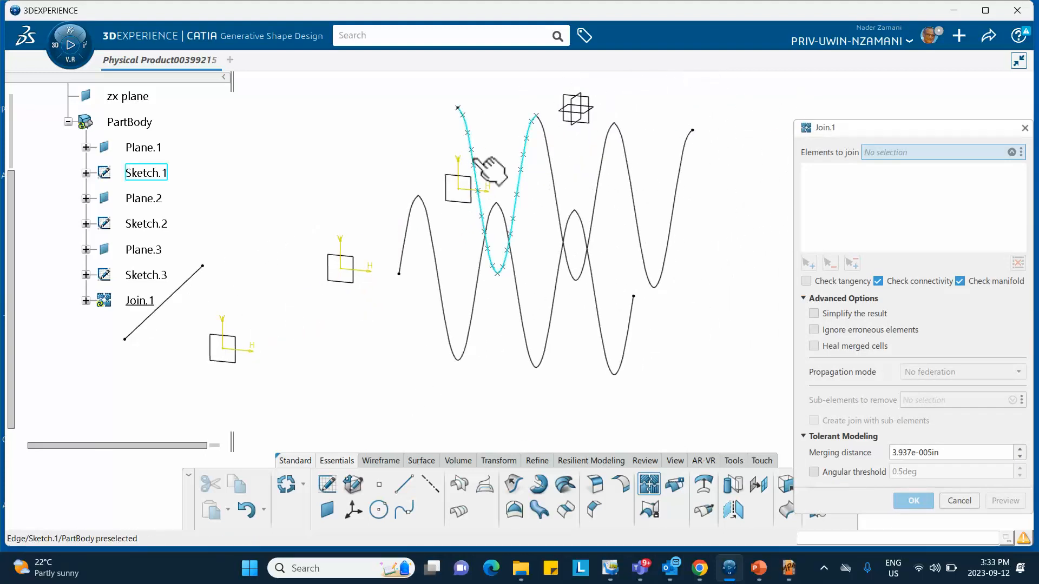
pyautogui.click(474, 157)
pyautogui.click(551, 155)
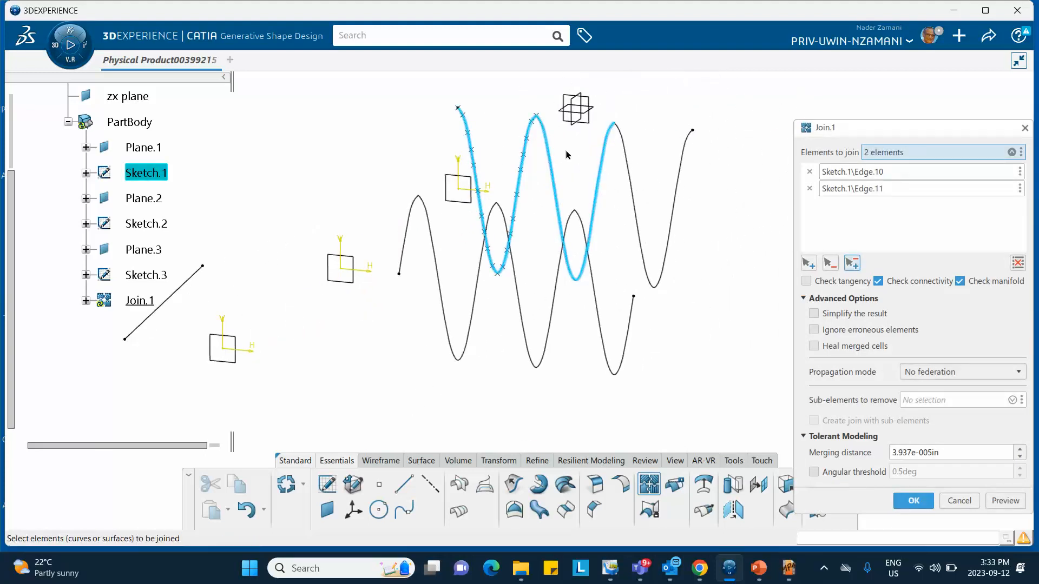
pyautogui.click(644, 208)
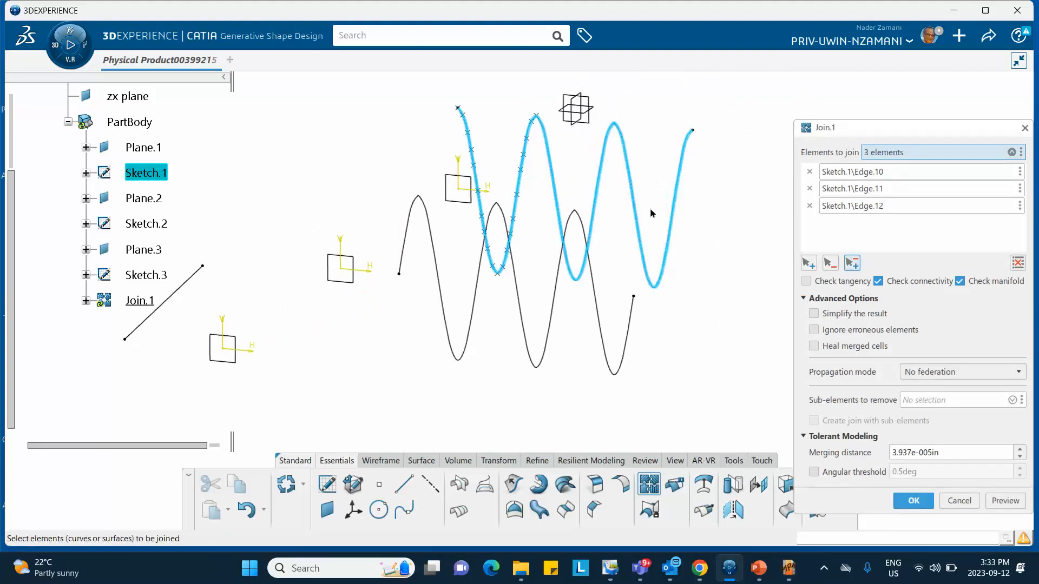
pyautogui.click(912, 501)
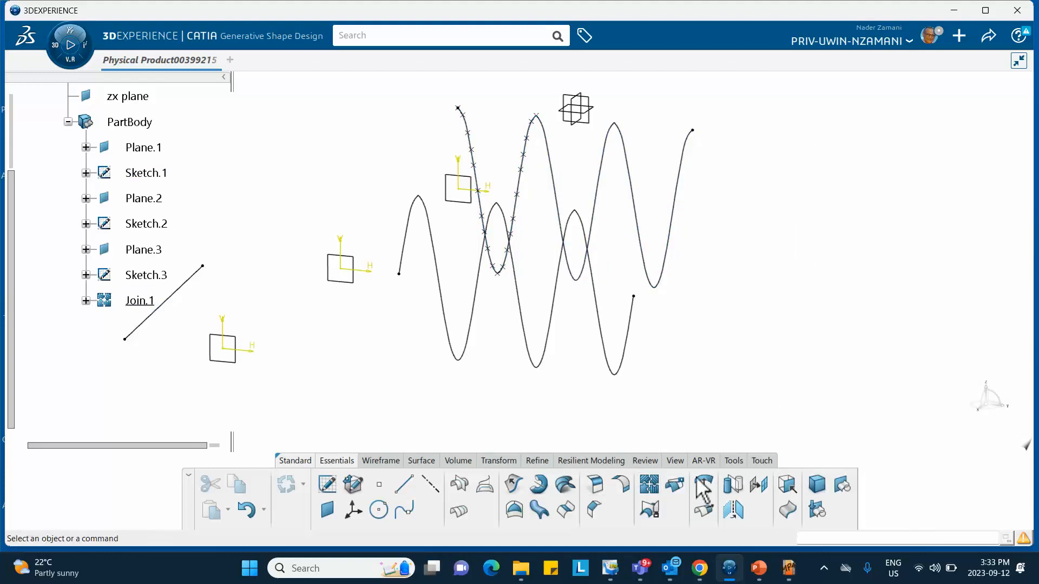
# Create a second Join from the Sketch.2 wave, keeping the default join options
pyautogui.click(651, 487)
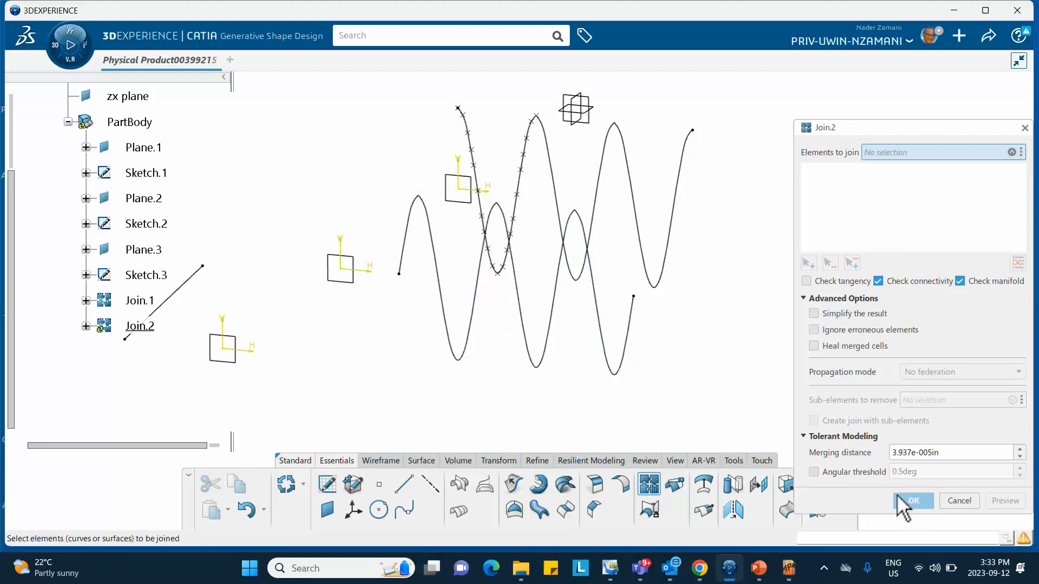
pyautogui.click(403, 252)
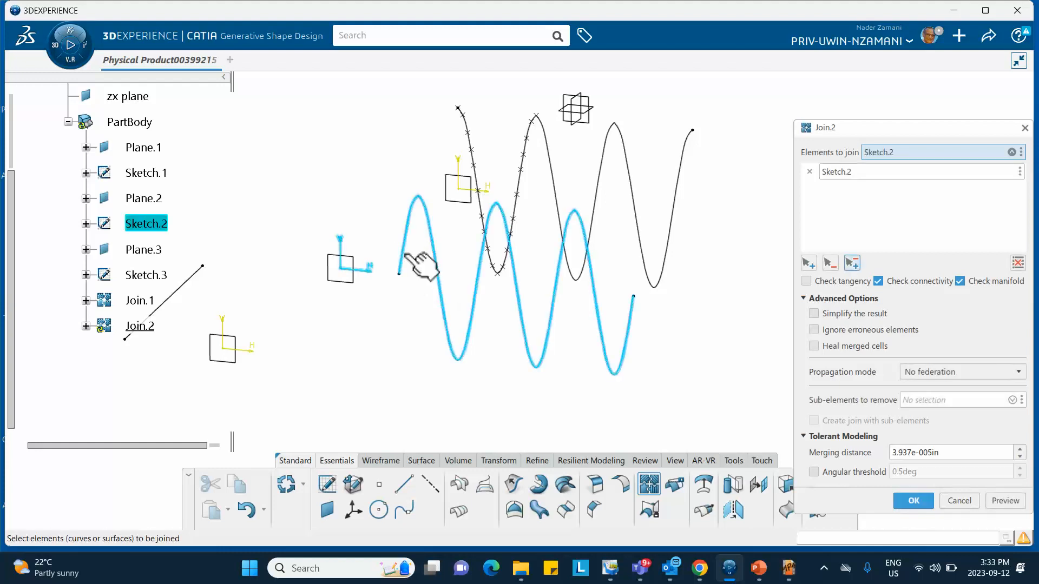
pyautogui.click(921, 502)
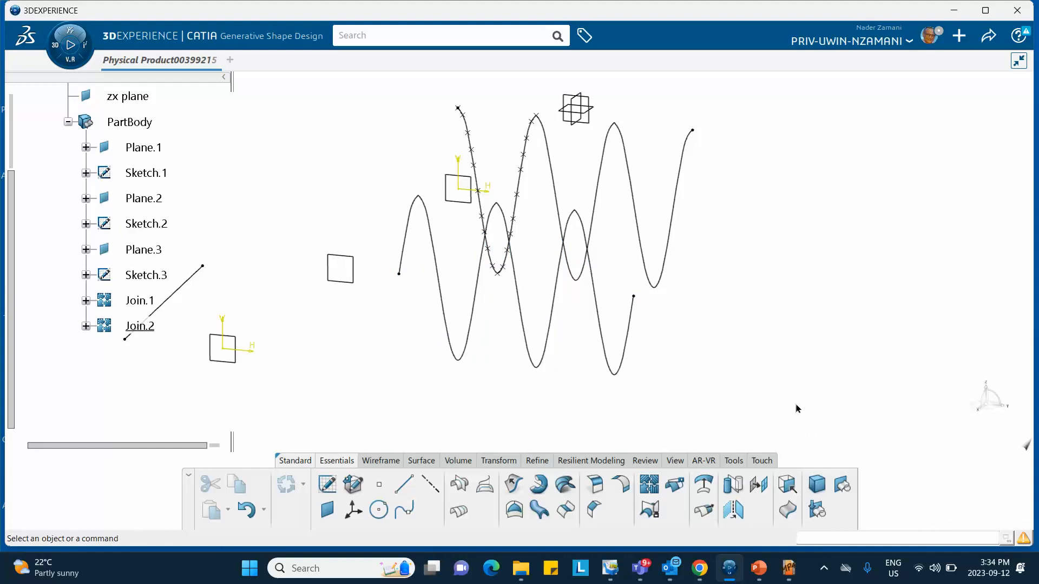
pyautogui.moveTo(336, 301); pyautogui.dragTo(426, 220, button='middle')
pyautogui.moveTo(322, 284); pyautogui.dragTo(426, 273, button='middle')
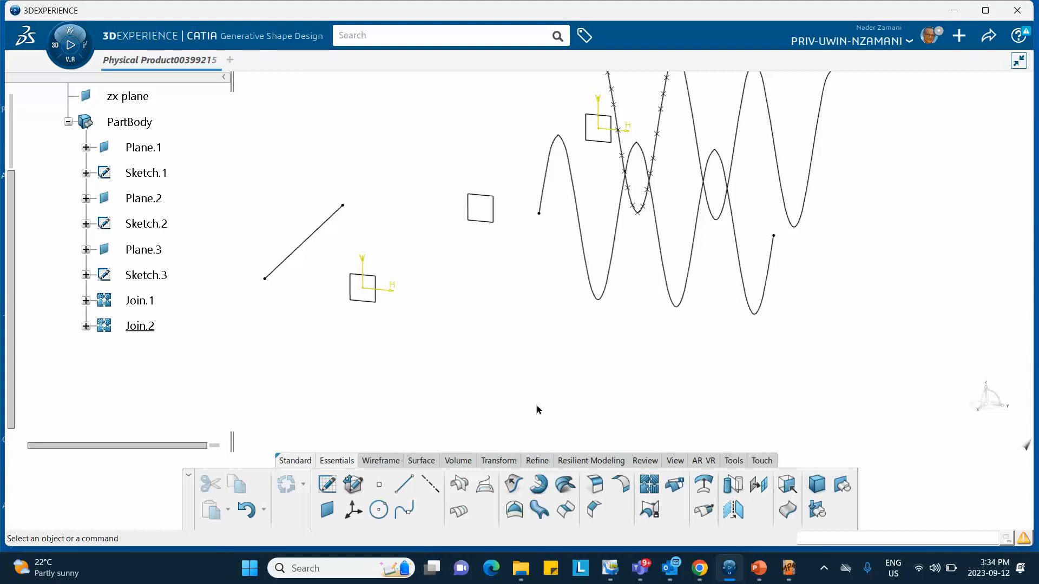
pyautogui.moveTo(544, 362); pyautogui.dragTo(379, 283, button='middle')
pyautogui.moveTo(454, 313); pyautogui.dragTo(442, 334, button='middle')
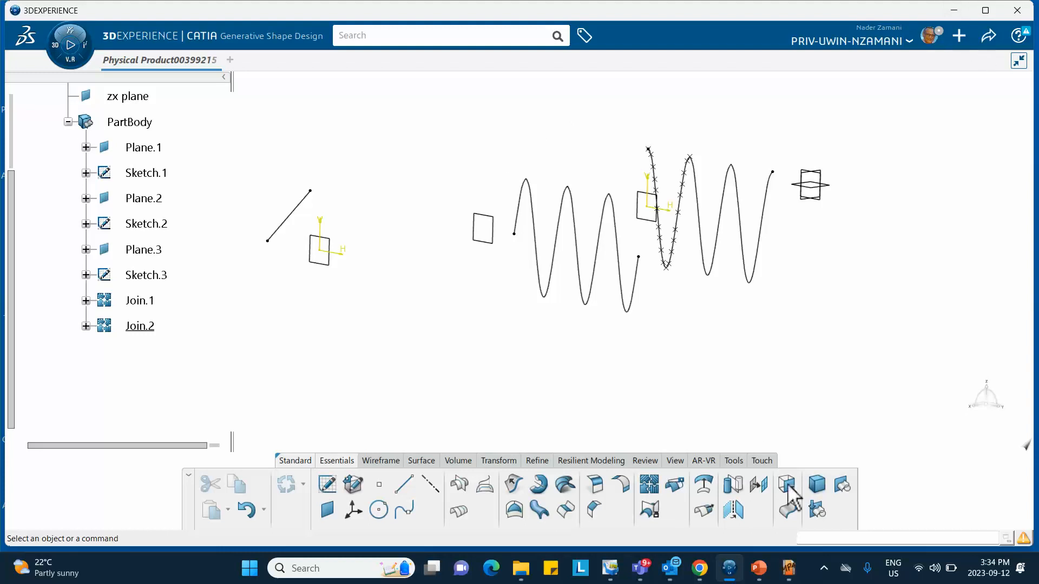
pyautogui.click(824, 569)
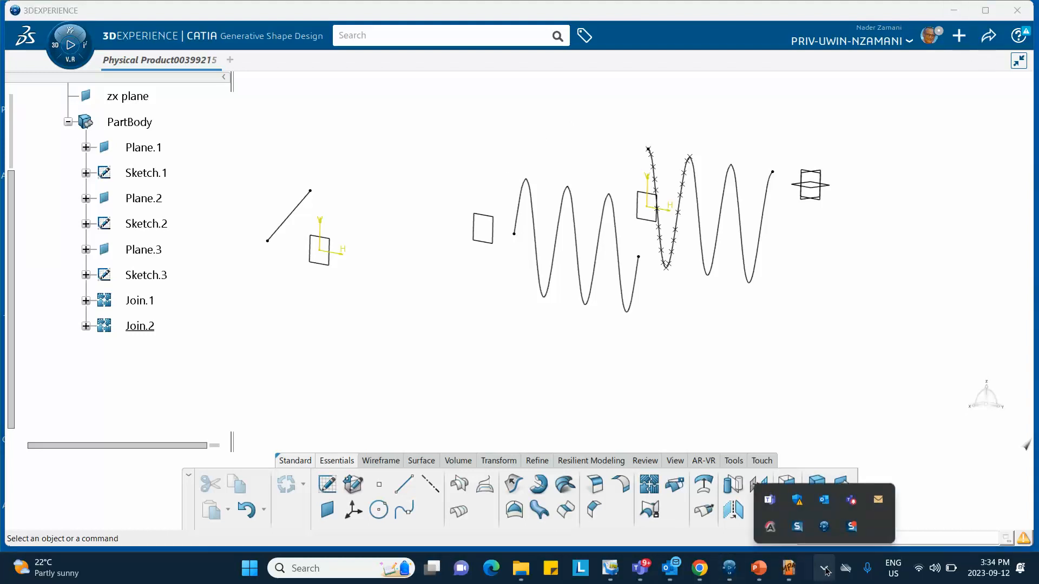